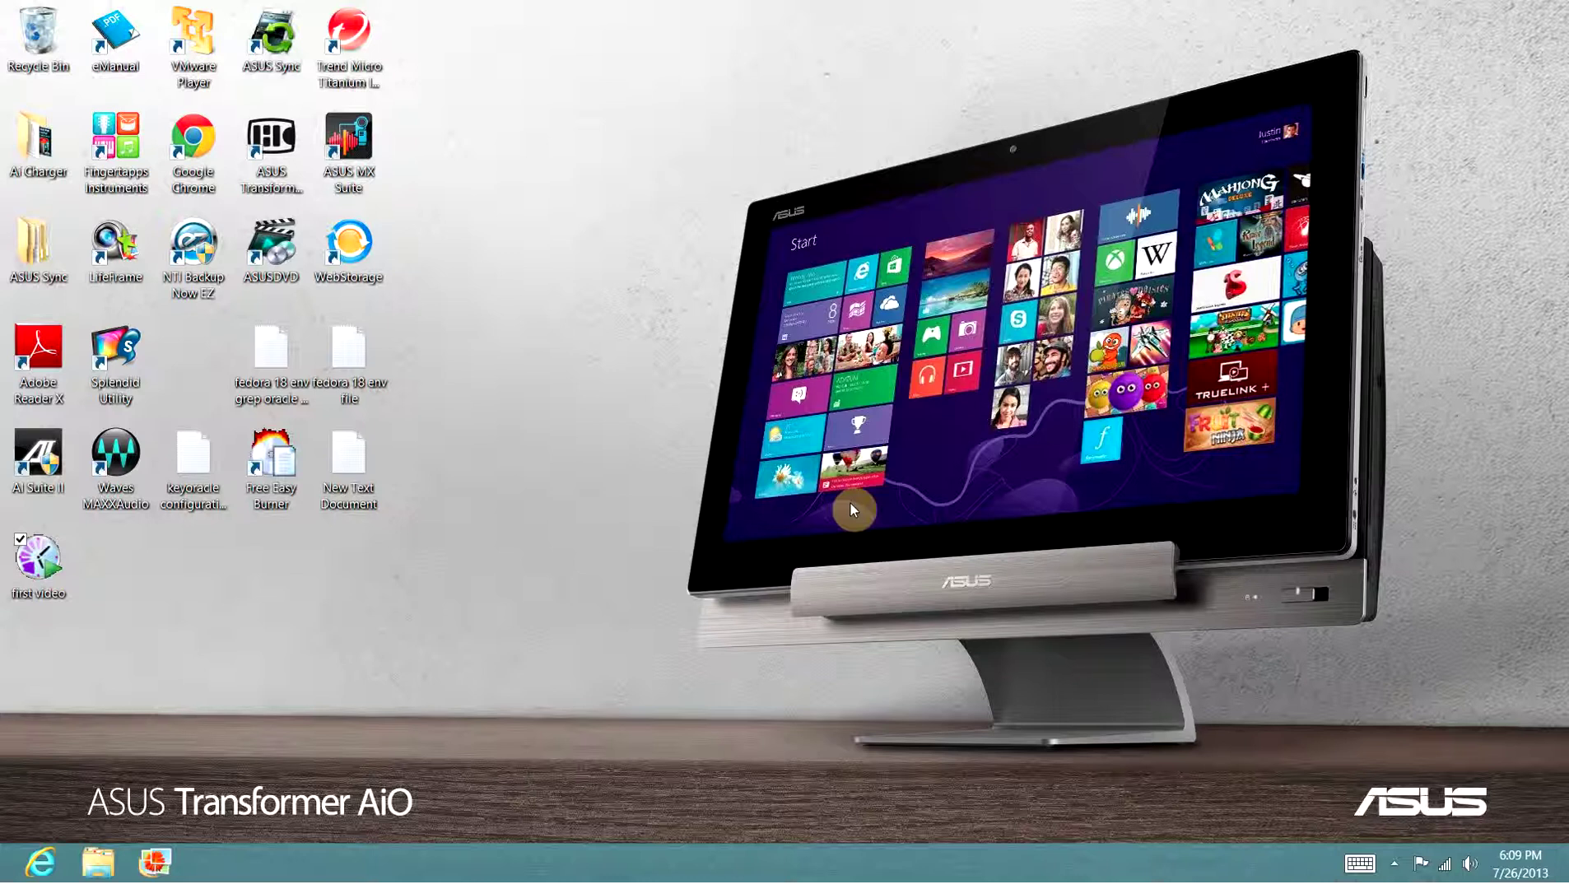
Open the browser, go to vmware.com, and look over the VMware Player download page under the free products
{"action": "left_click", "coordinate": [38, 862]}
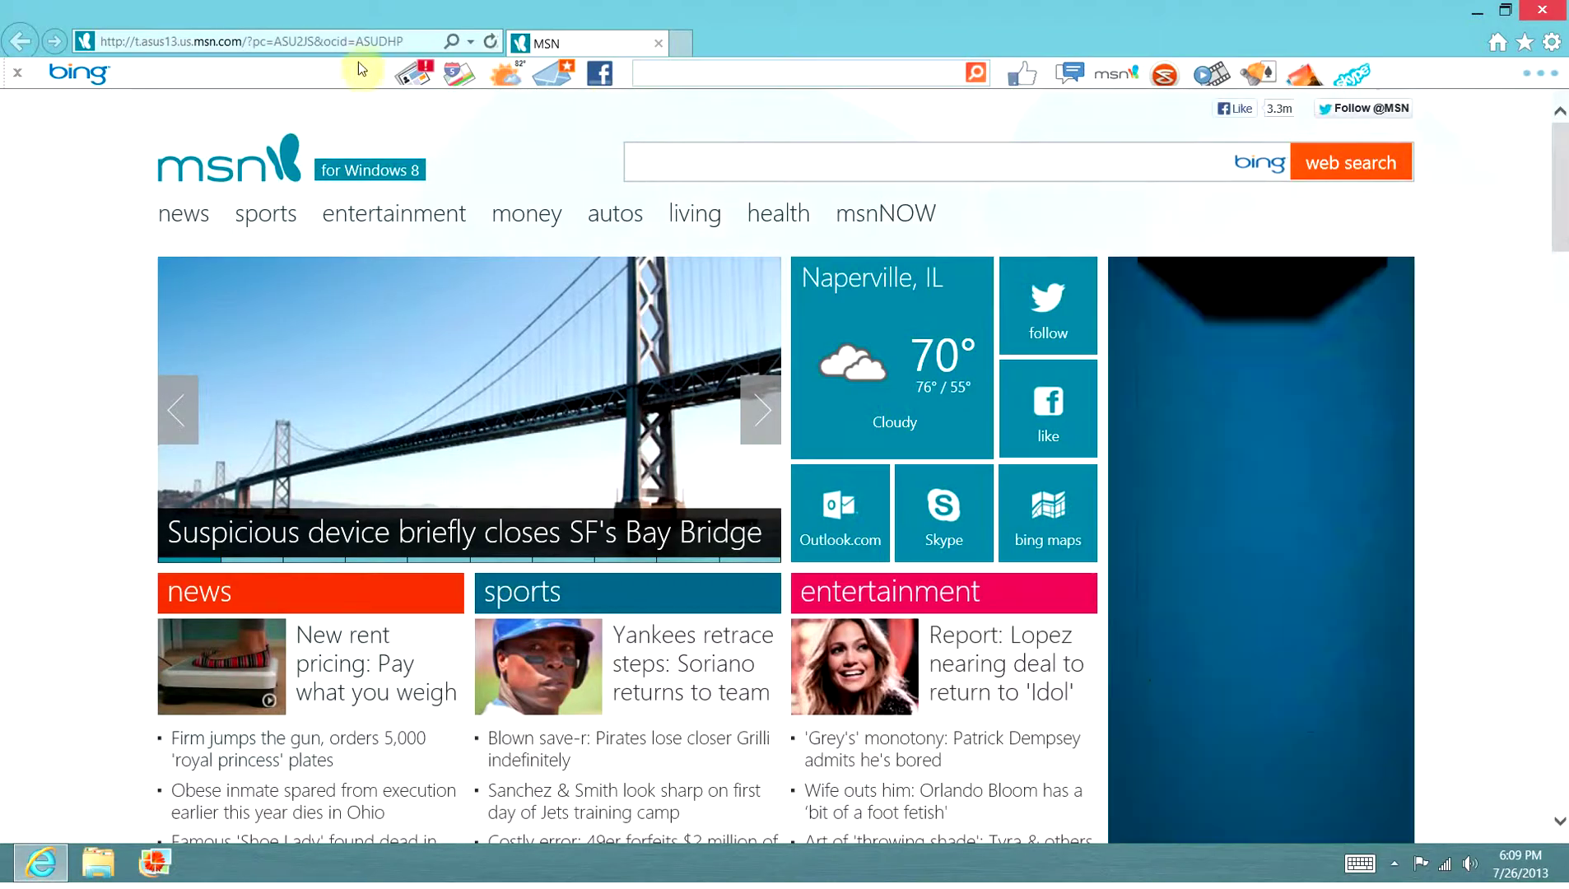
{"action": "type", "text": "vmware.com/"}
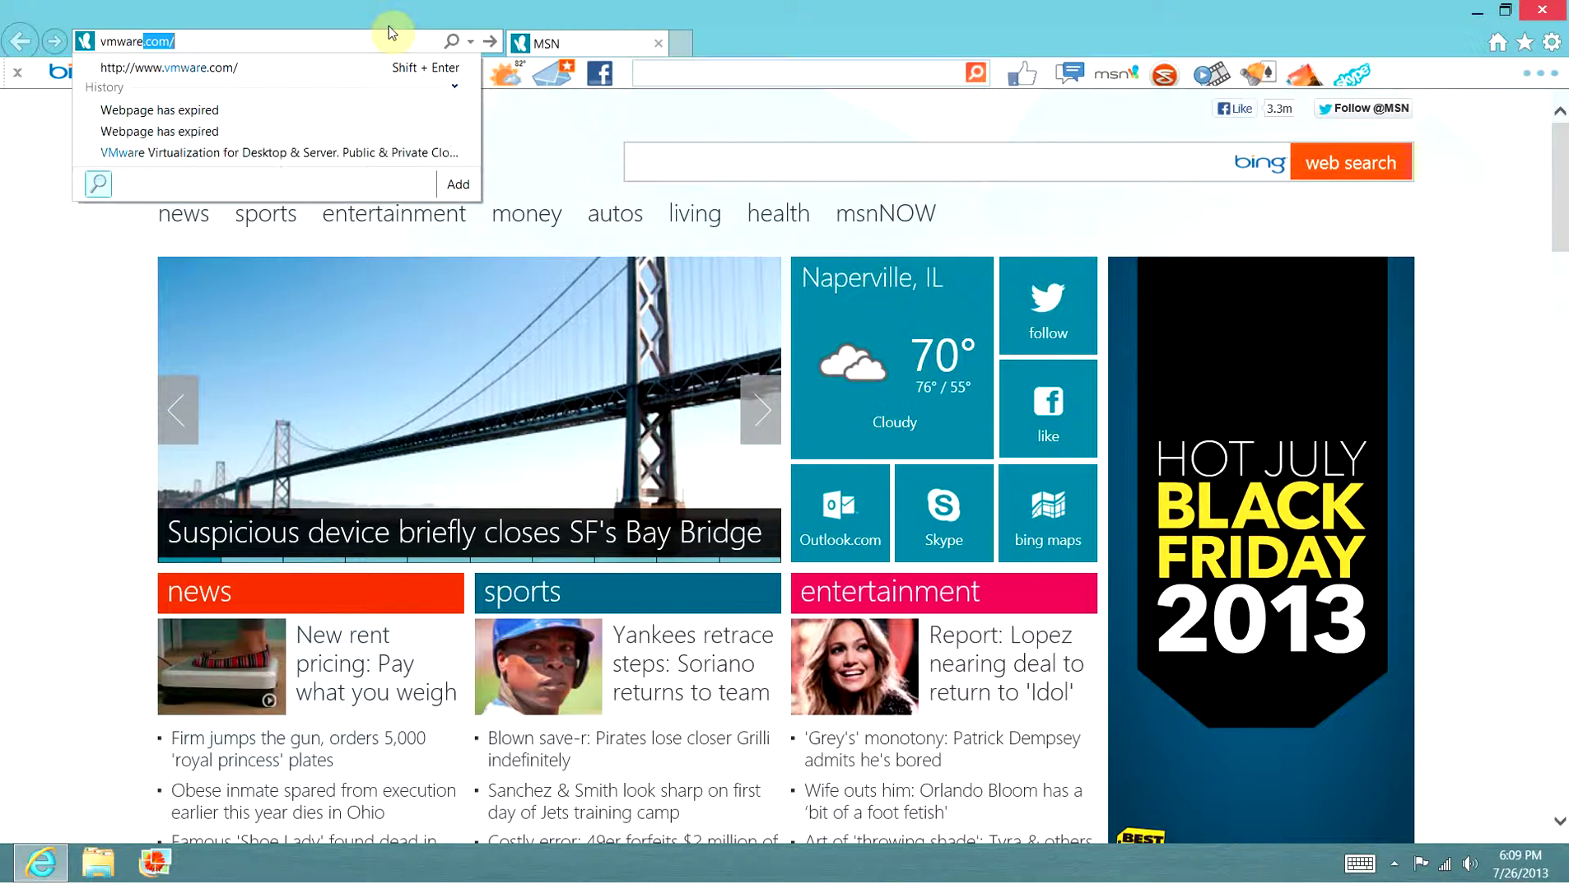
{"action": "key", "text": "Return"}
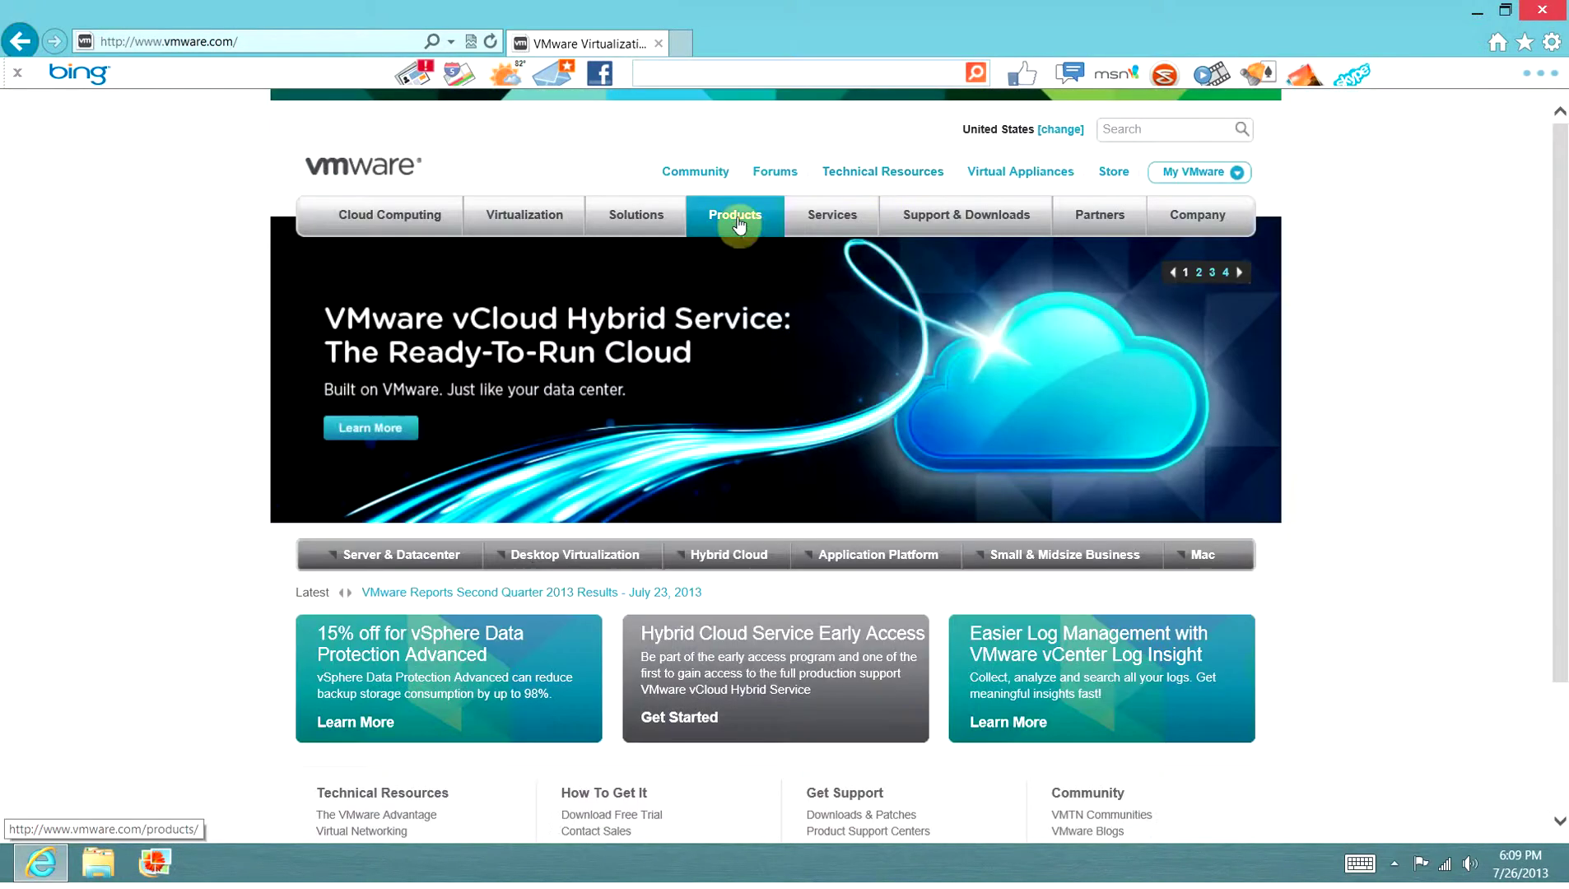
{"action": "mouse_move", "coordinate": [738, 223]}
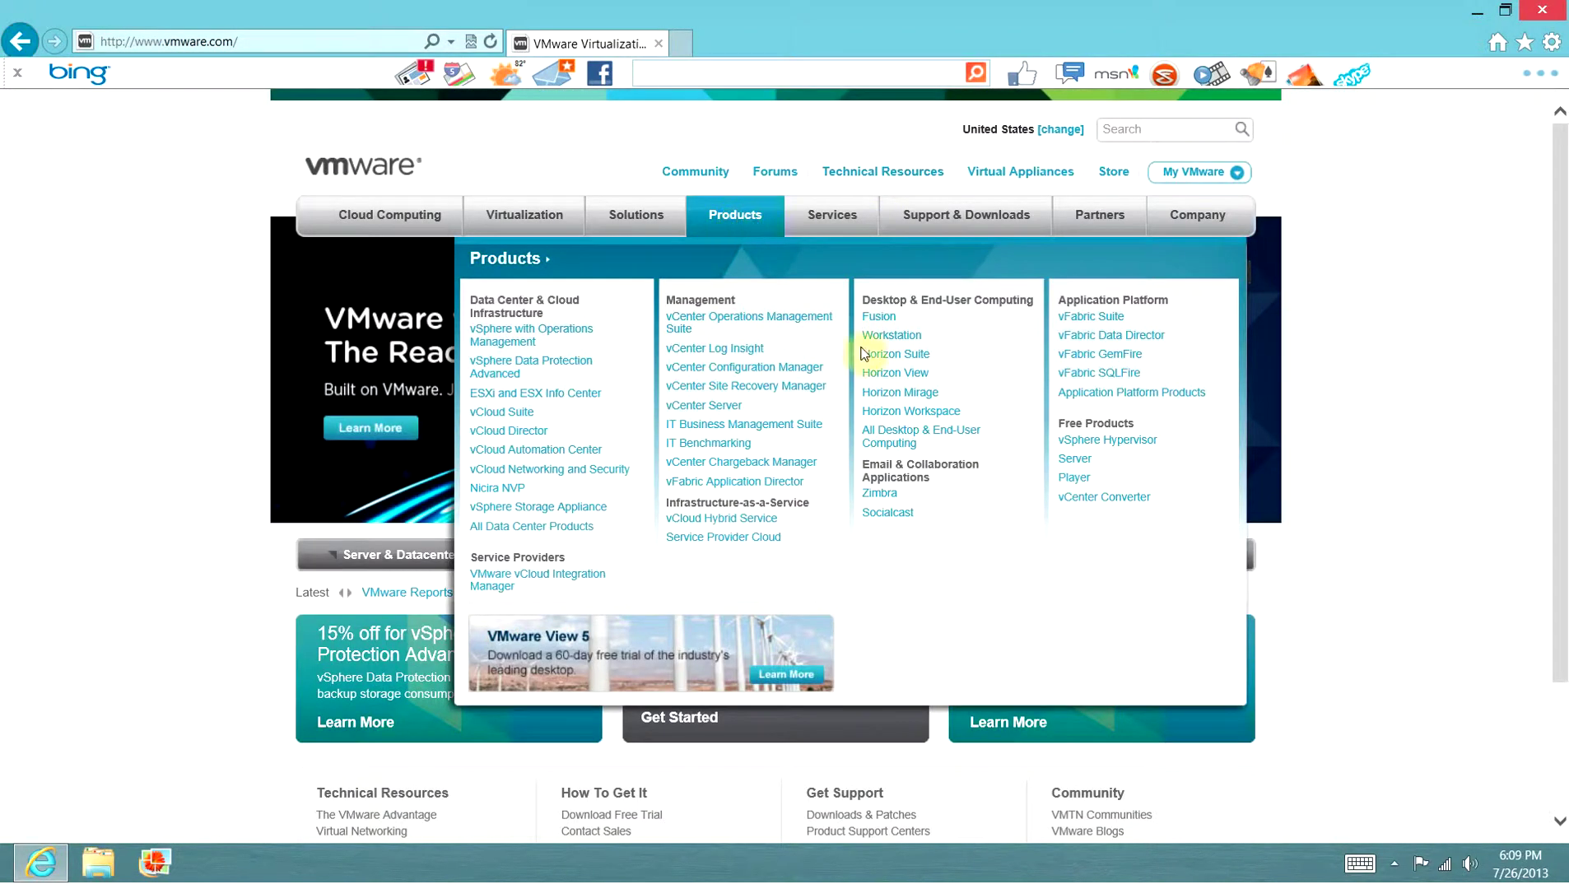
{"action": "left_click", "coordinate": [1074, 480]}
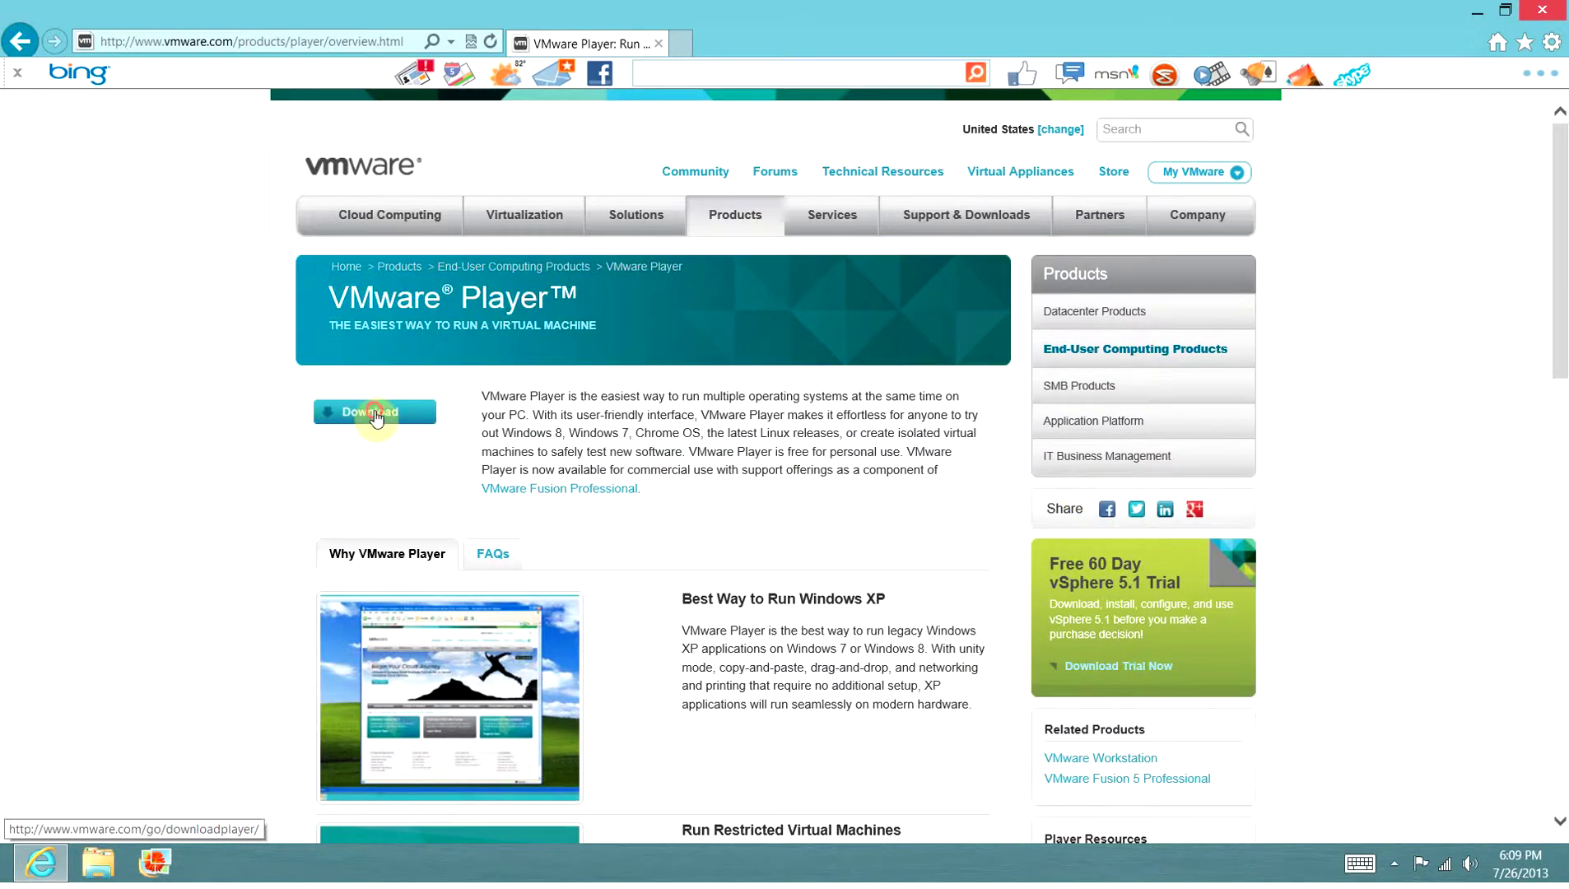
{"action": "left_click", "coordinate": [375, 412]}
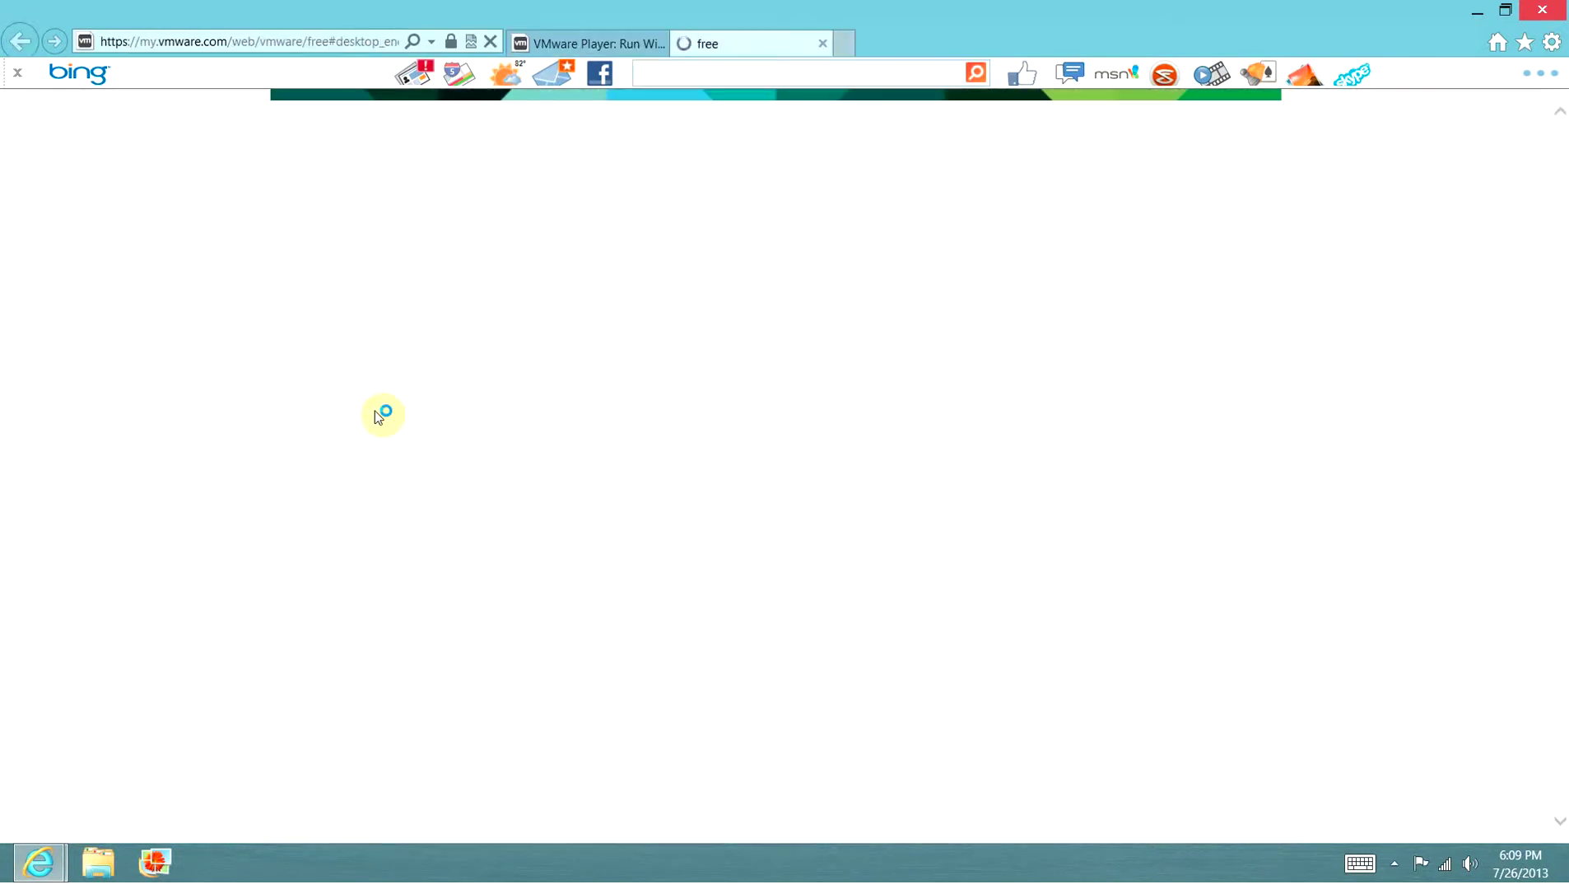
{"action": "scroll", "coordinate": [376, 414], "scroll_direction": "down", "scroll_amount": 2}
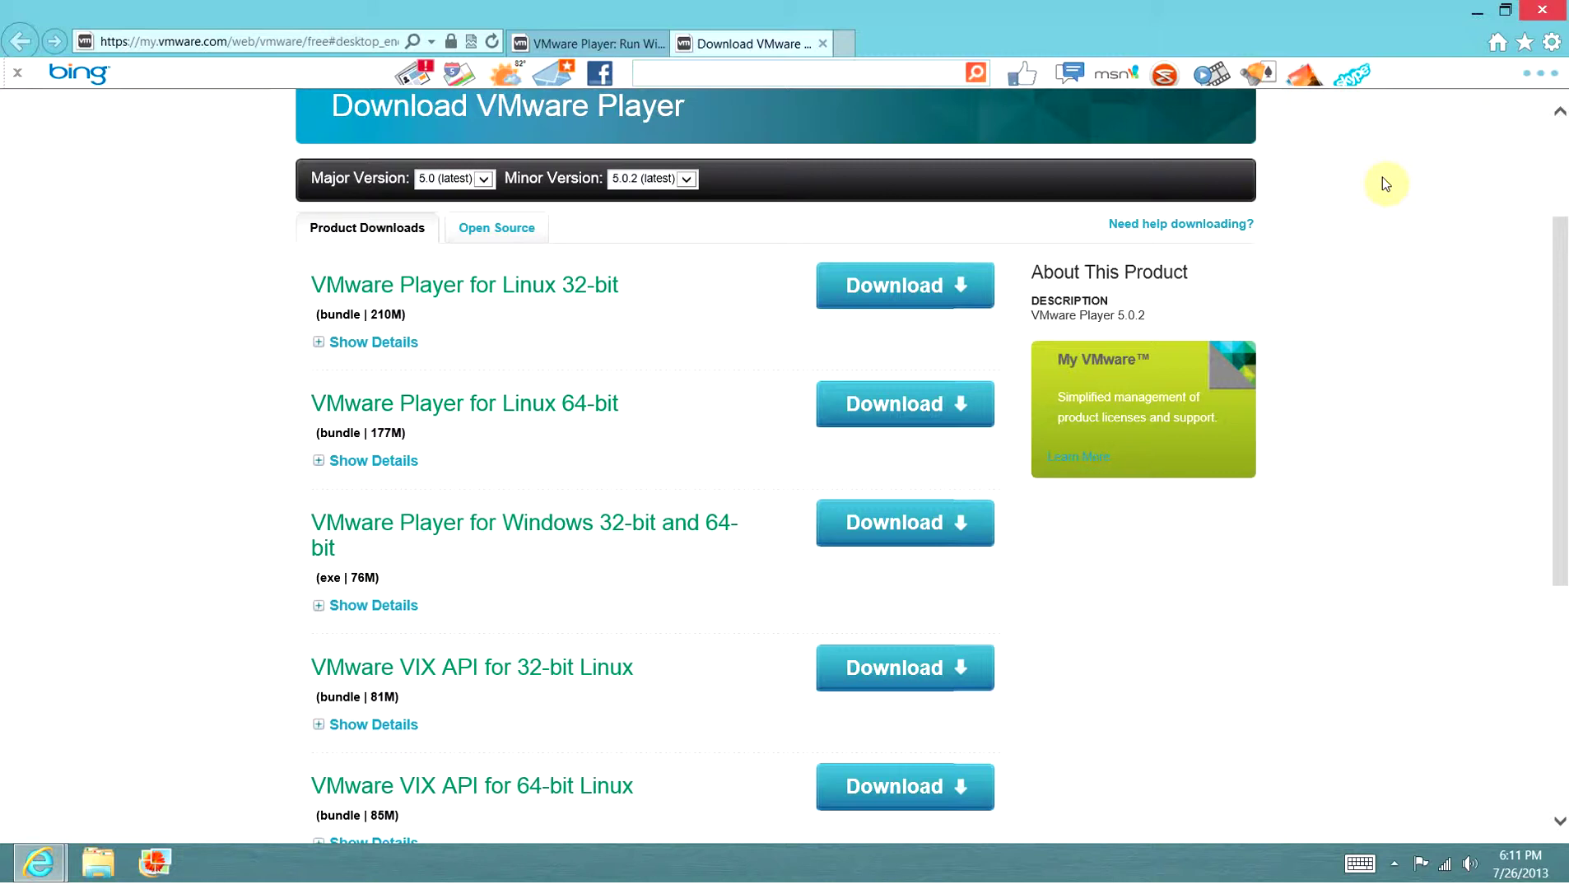
{"action": "scroll", "coordinate": [1384, 179], "scroll_direction": "up", "scroll_amount": 2}
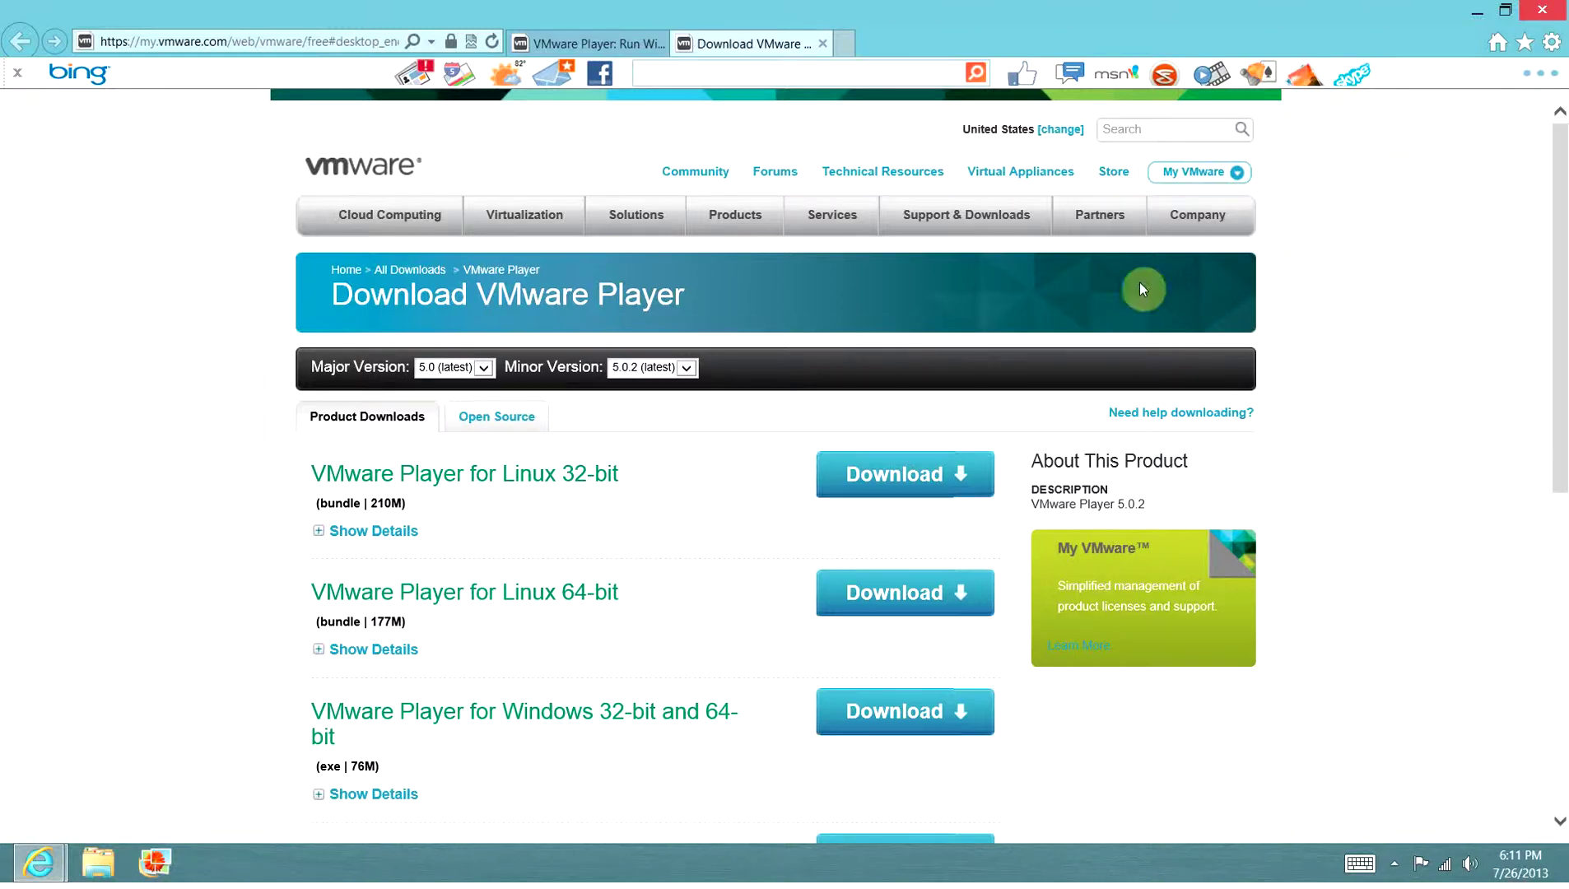
Search the VMware downloads for "64-Bit Compatibility" and view the Processor Check for 64-Bit Compatibility download details
{"action": "left_click", "coordinate": [988, 228]}
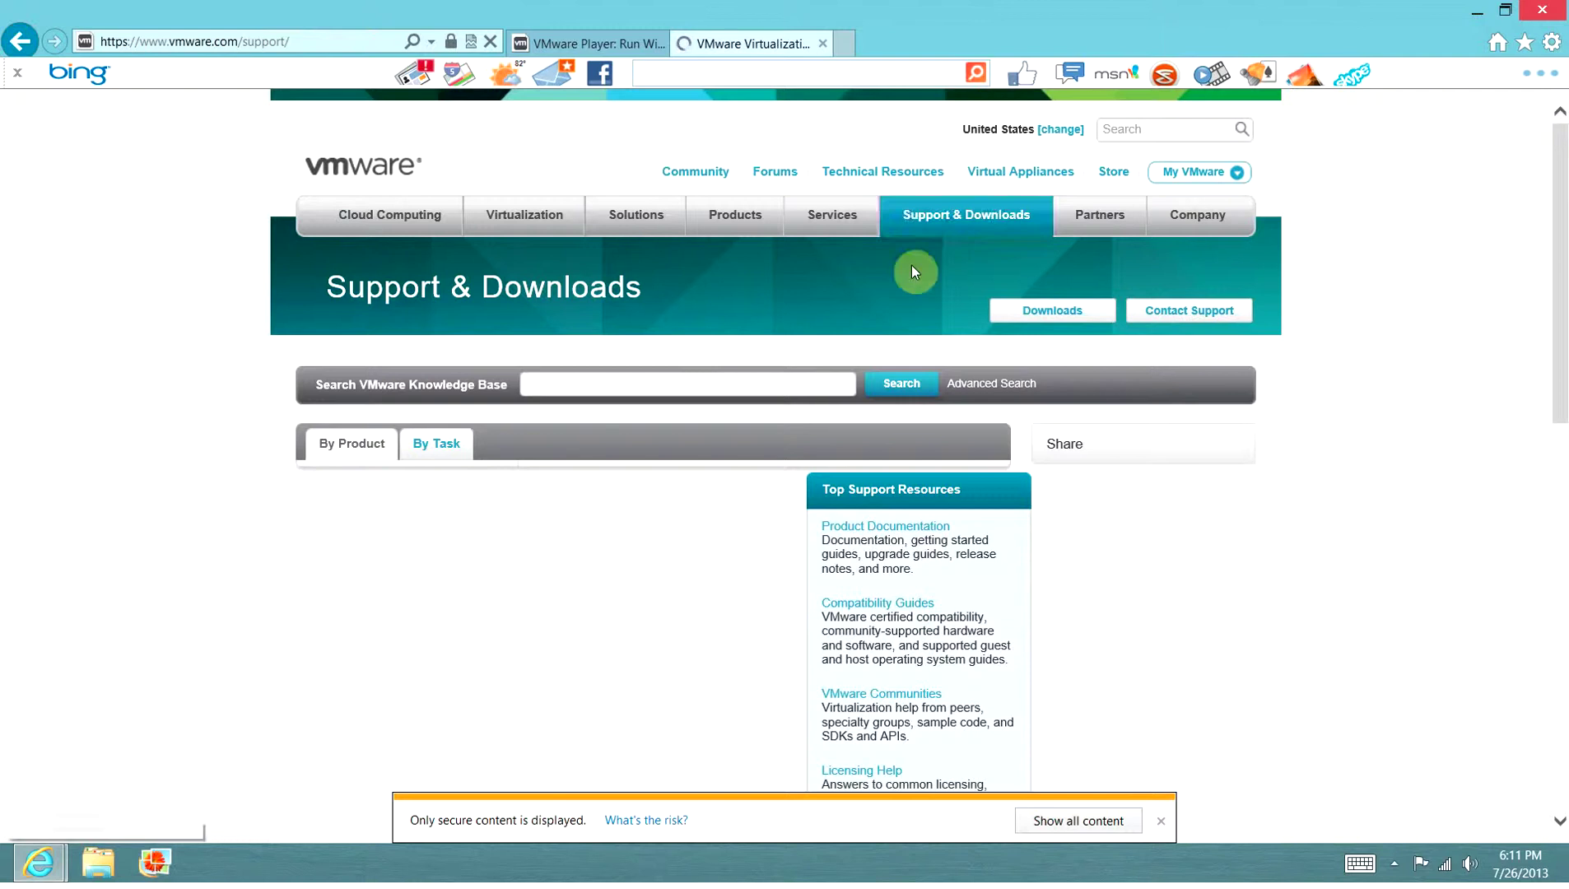
{"action": "left_click", "coordinate": [1070, 310]}
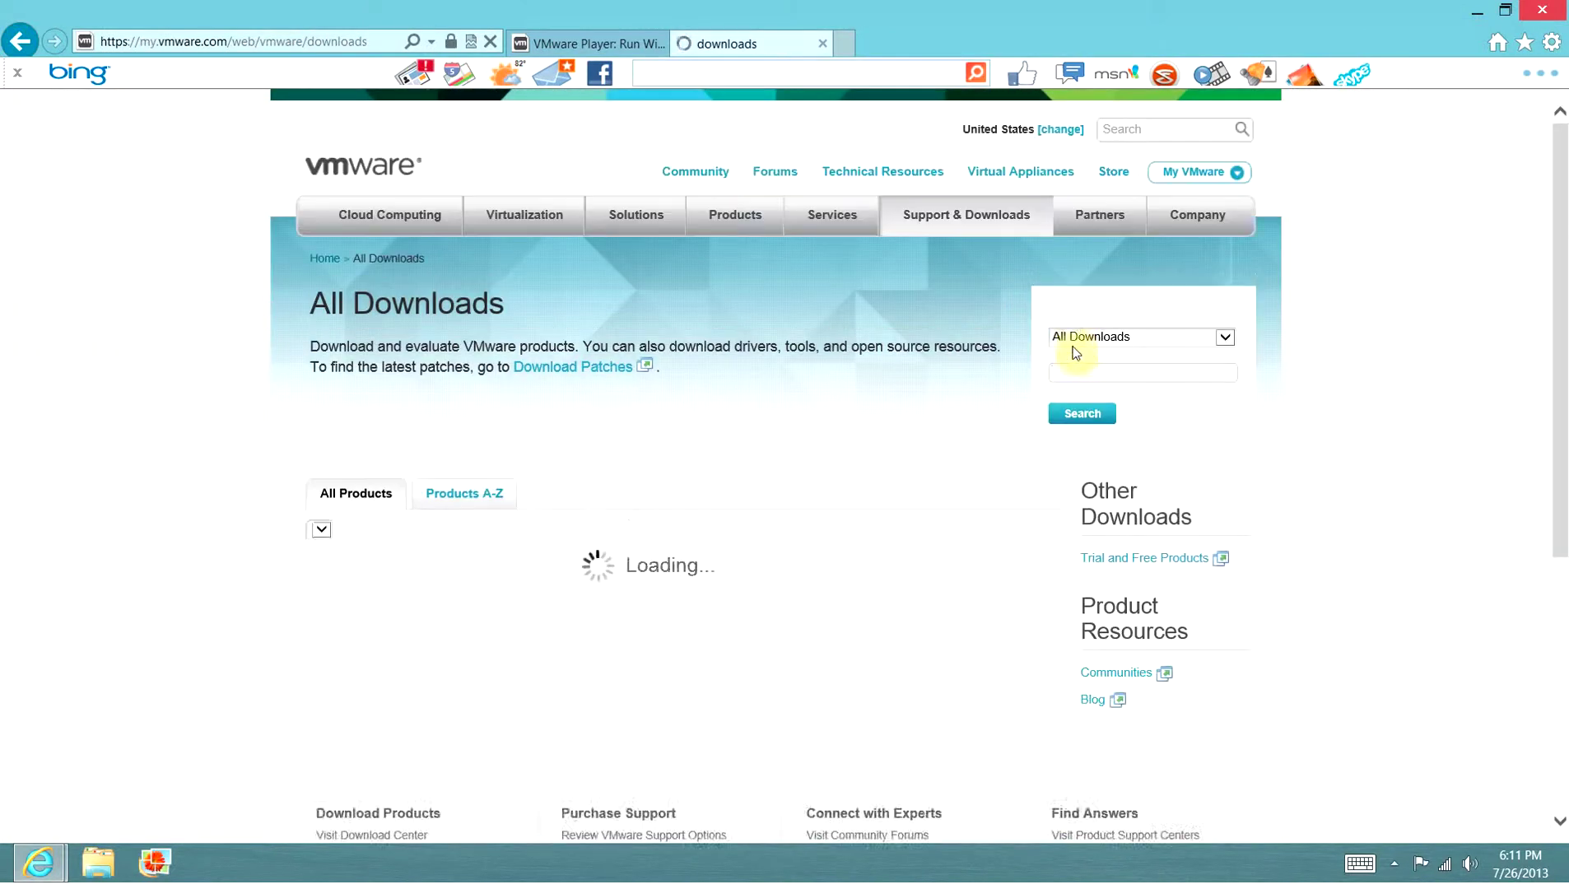
{"action": "left_click", "coordinate": [1073, 372]}
{"action": "type", "text": "64-bit Compatibility"}
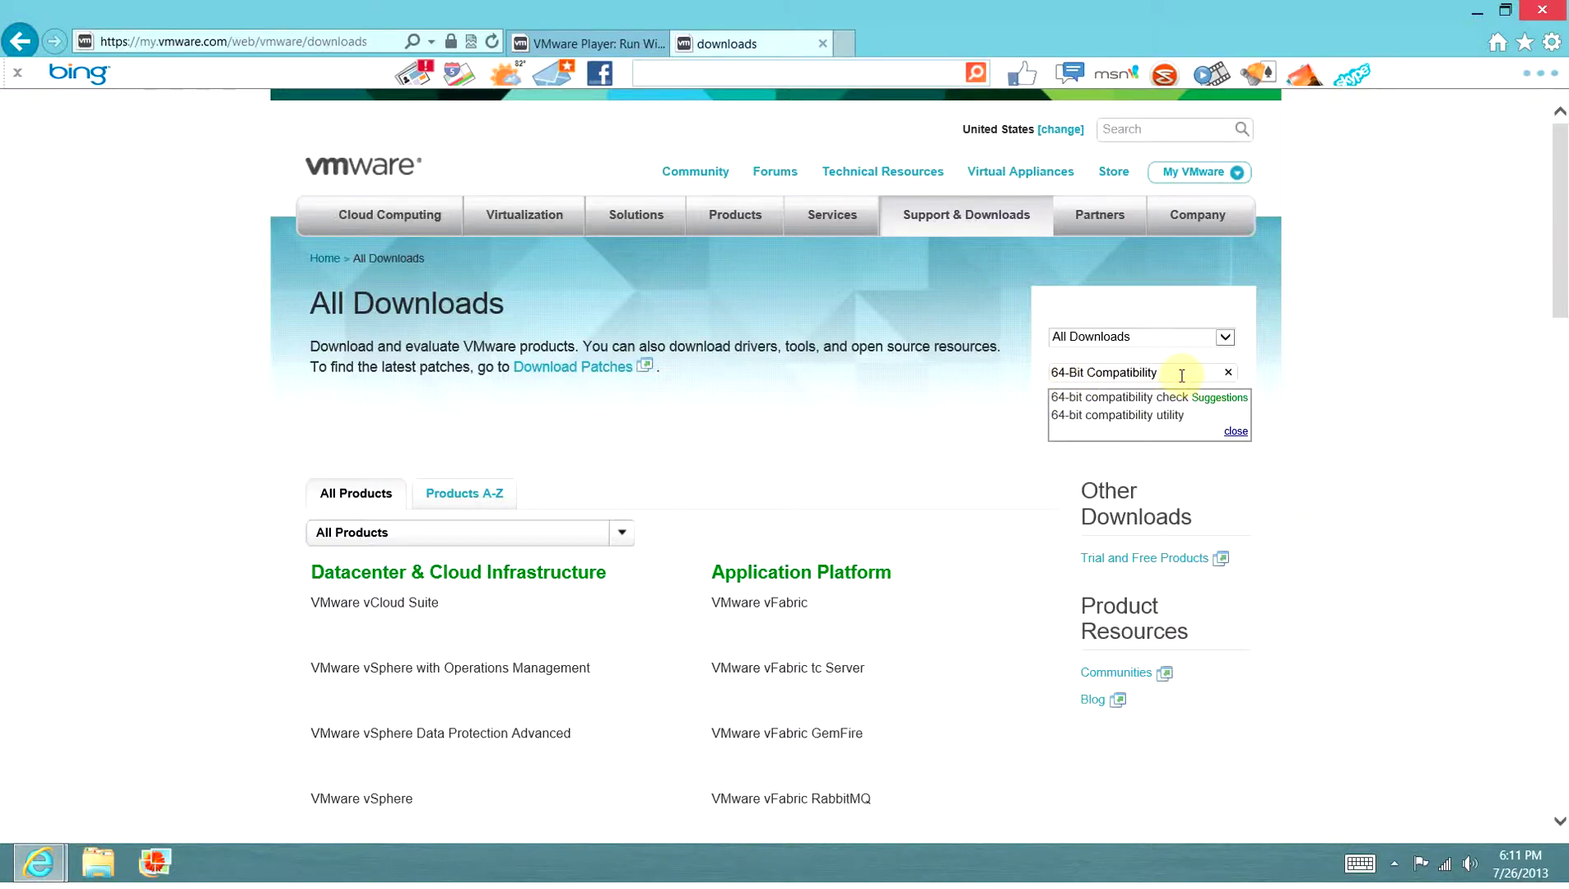
{"action": "key", "text": "Return"}
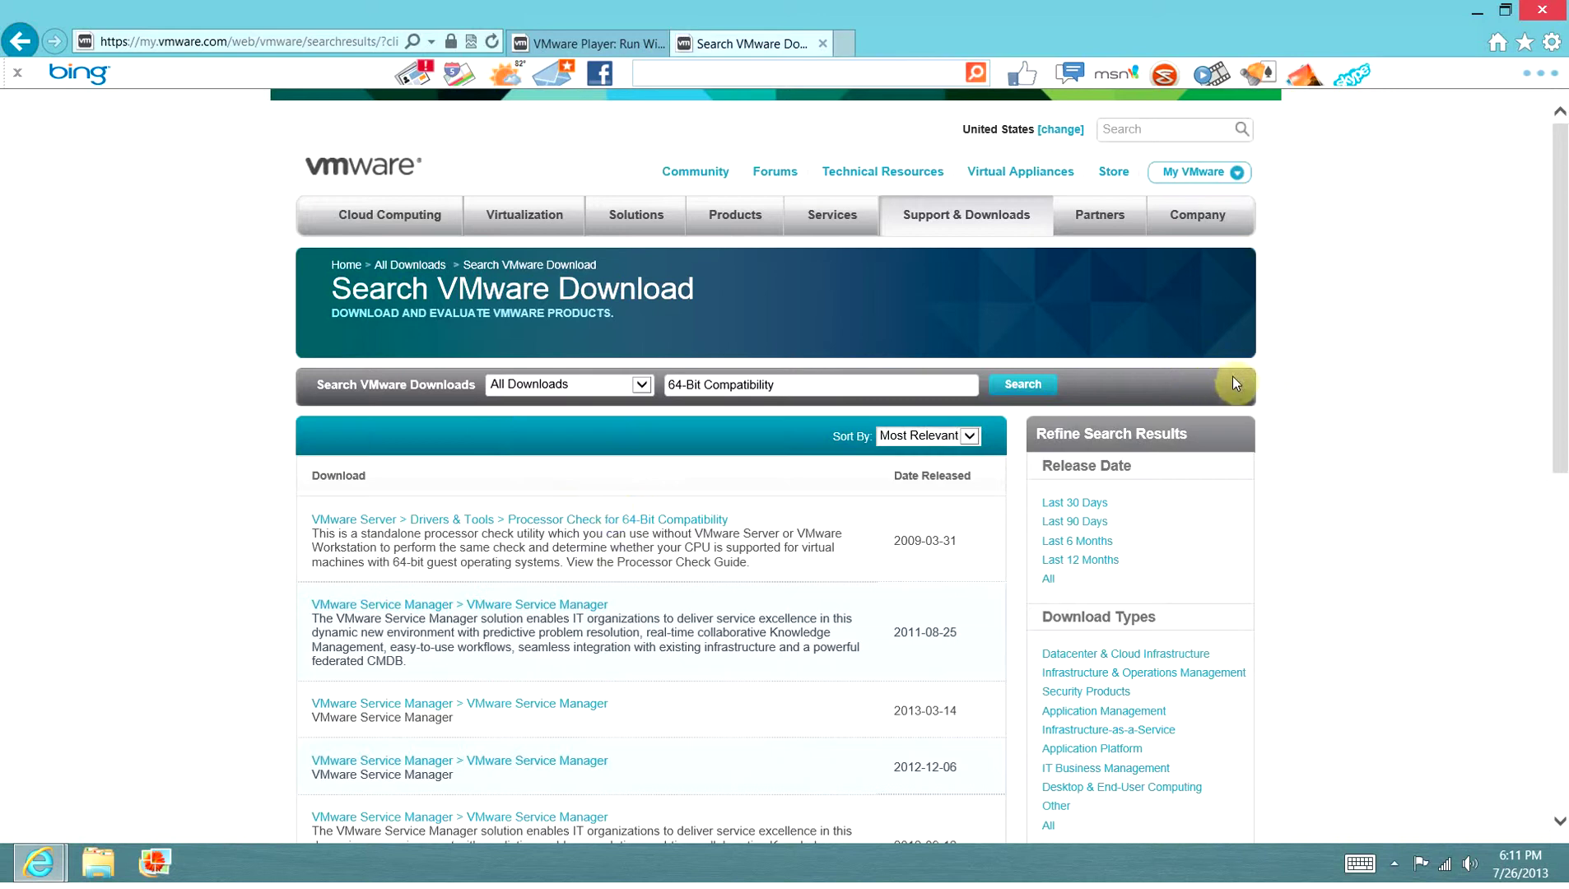
{"action": "left_click", "coordinate": [613, 521]}
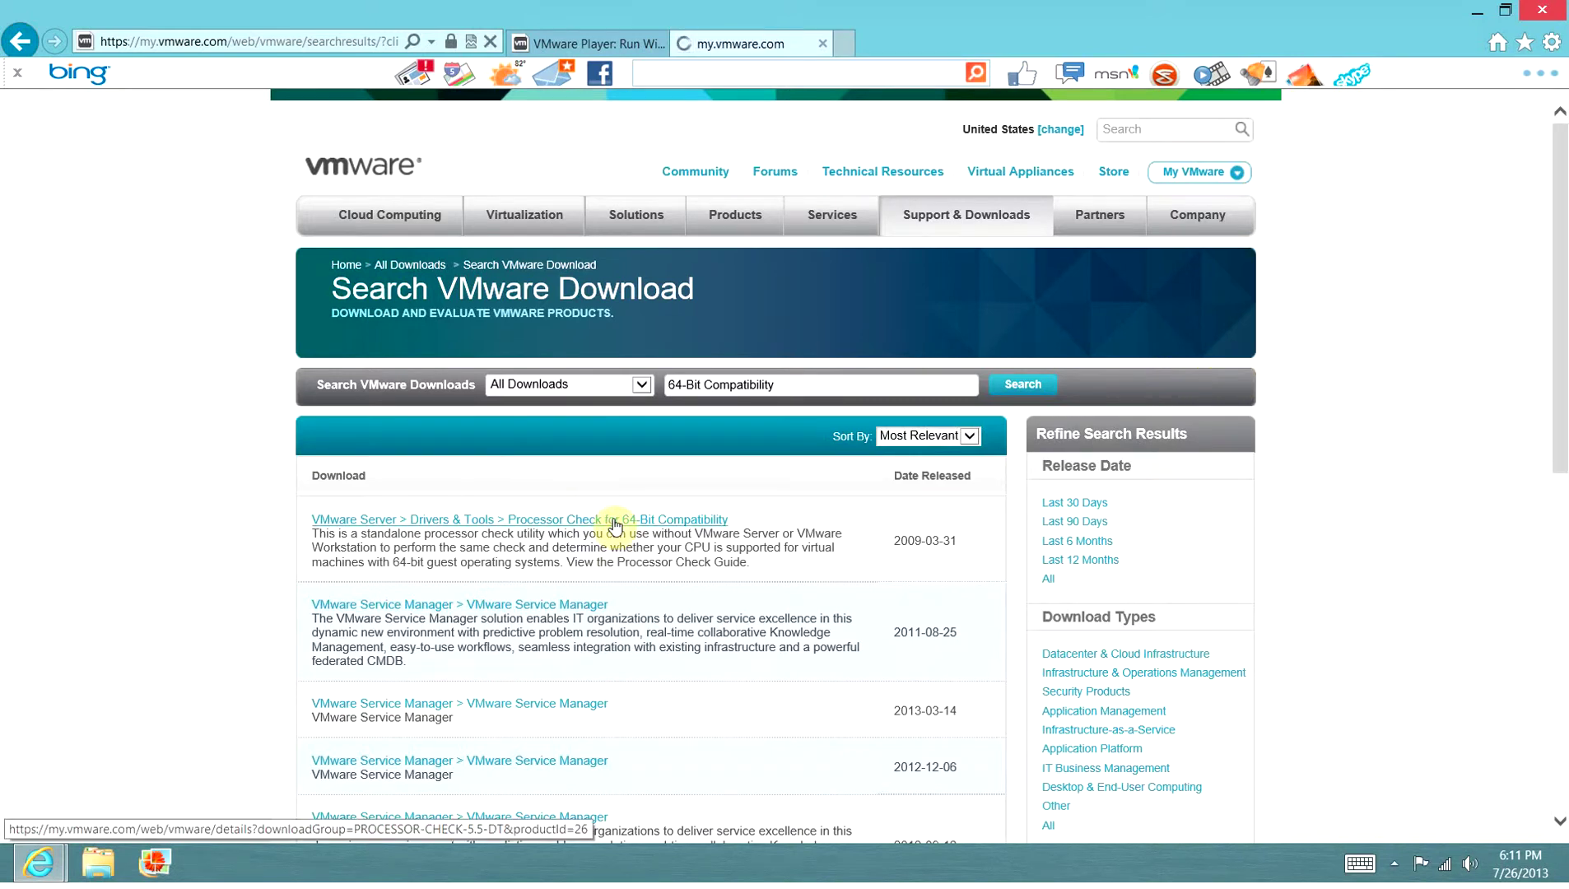
{"action": "scroll", "coordinate": [612, 517], "scroll_direction": "down", "scroll_amount": 5}
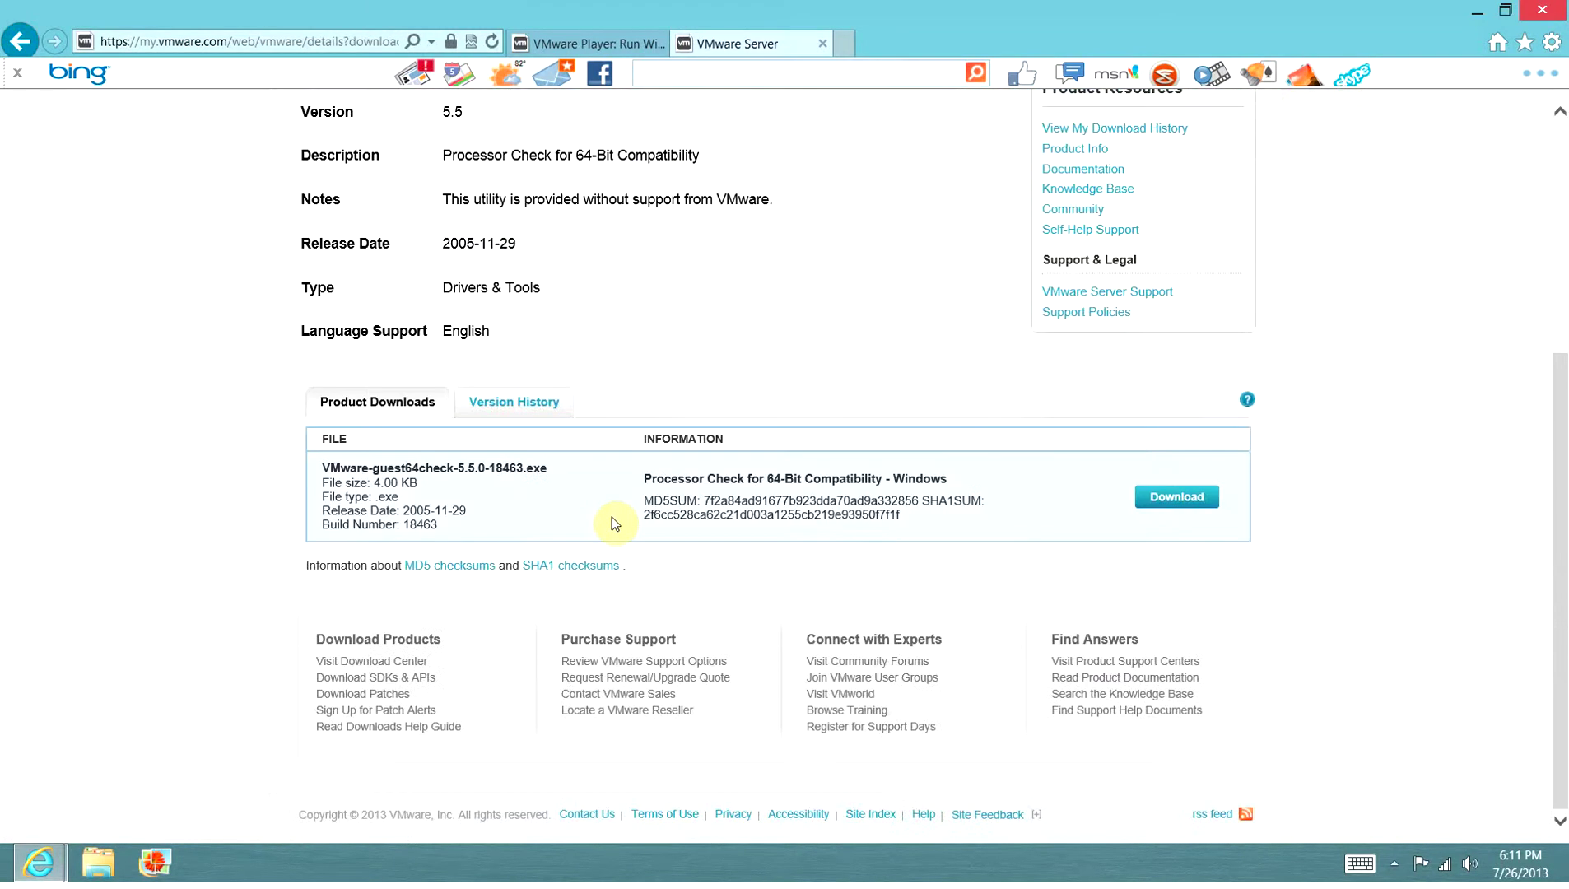
{"action": "scroll", "coordinate": [612, 517], "scroll_direction": "up", "scroll_amount": 1}
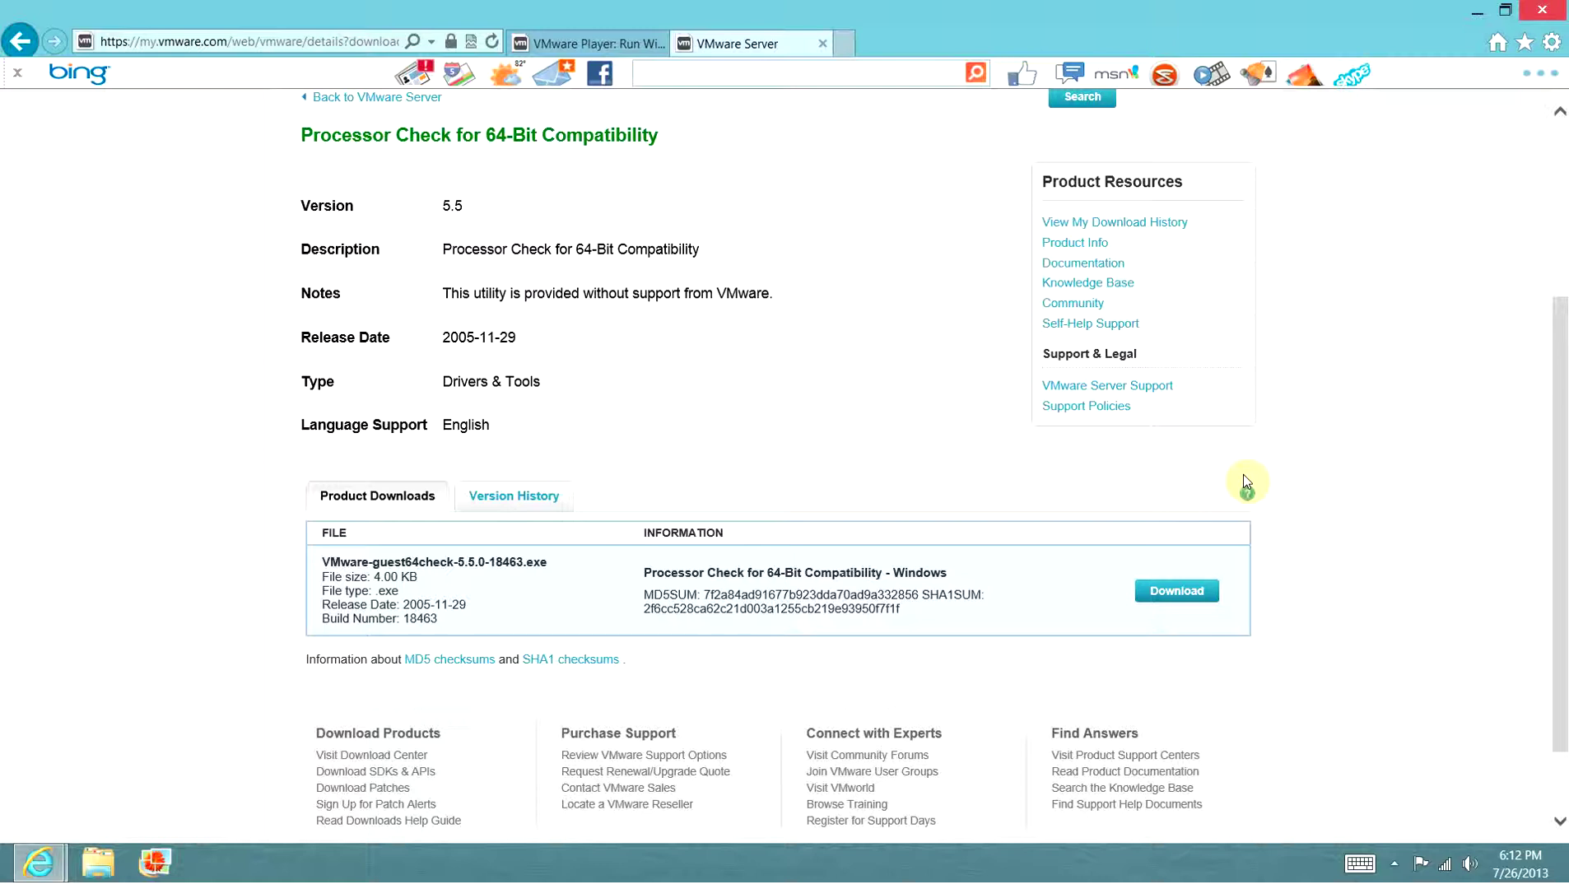
Switch to VMware Player from the desktop and postpone the offered VMware Workstation software update
{"action": "key", "text": "super+d"}
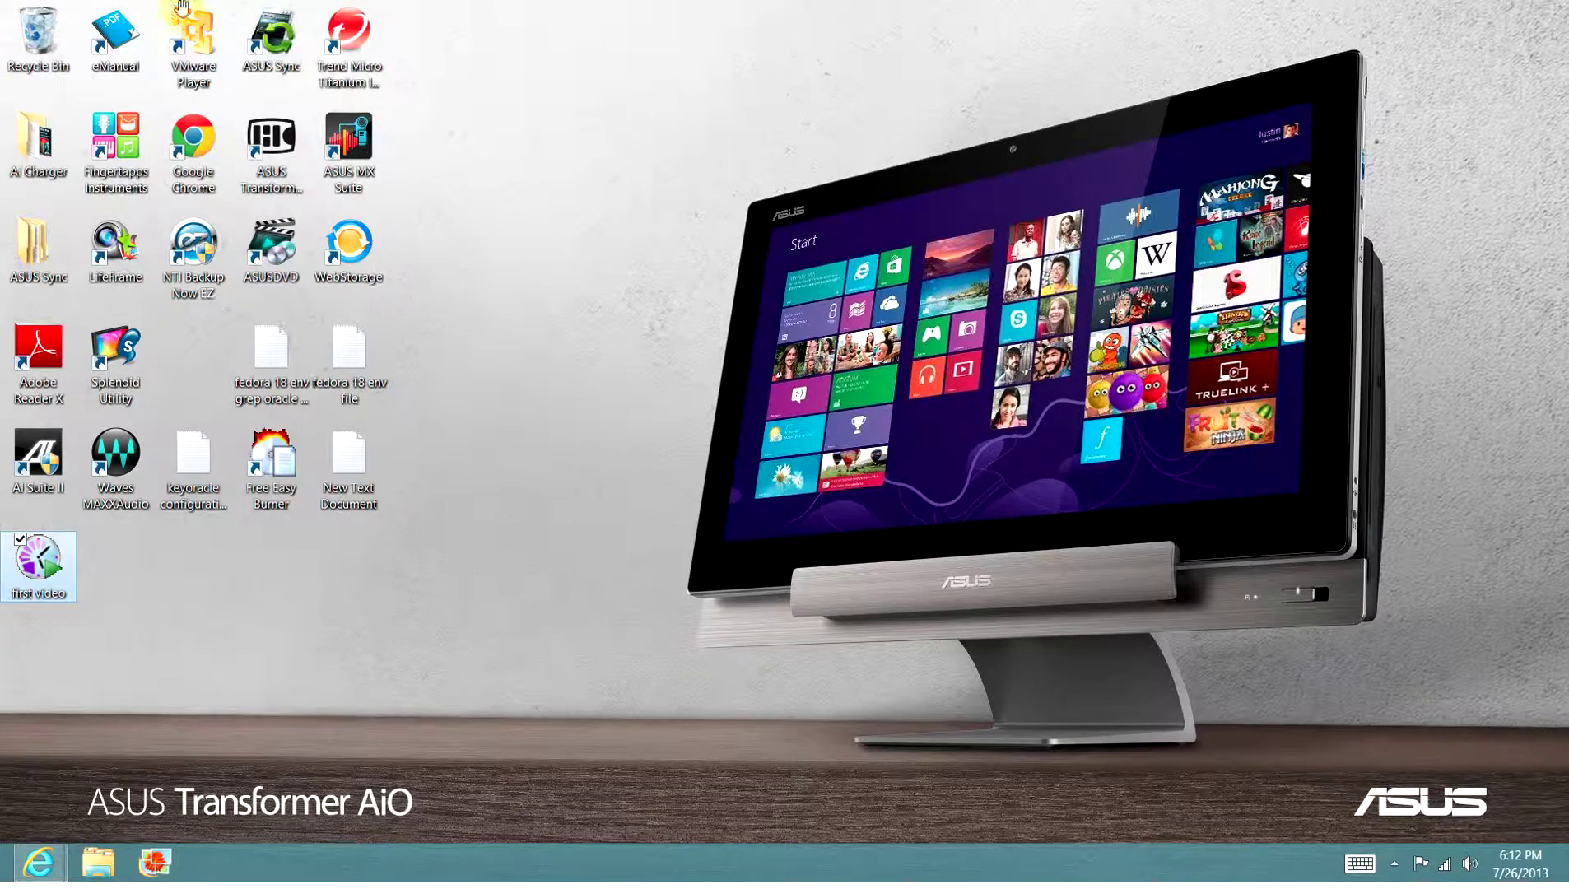
{"action": "double_click", "coordinate": [190, 23]}
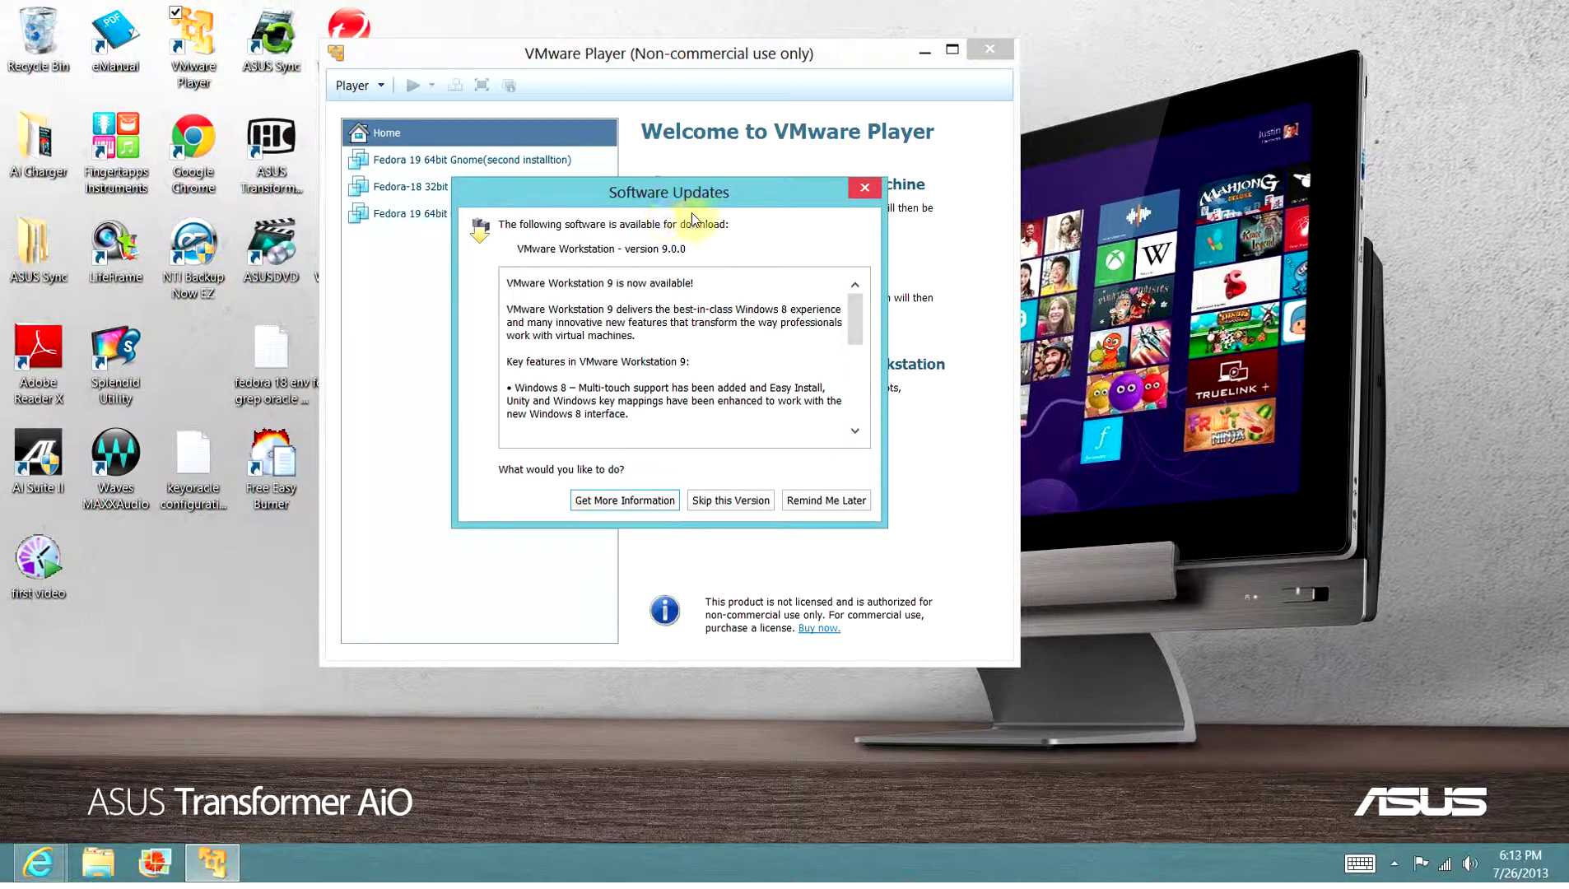
{"action": "left_click", "coordinate": [809, 505]}
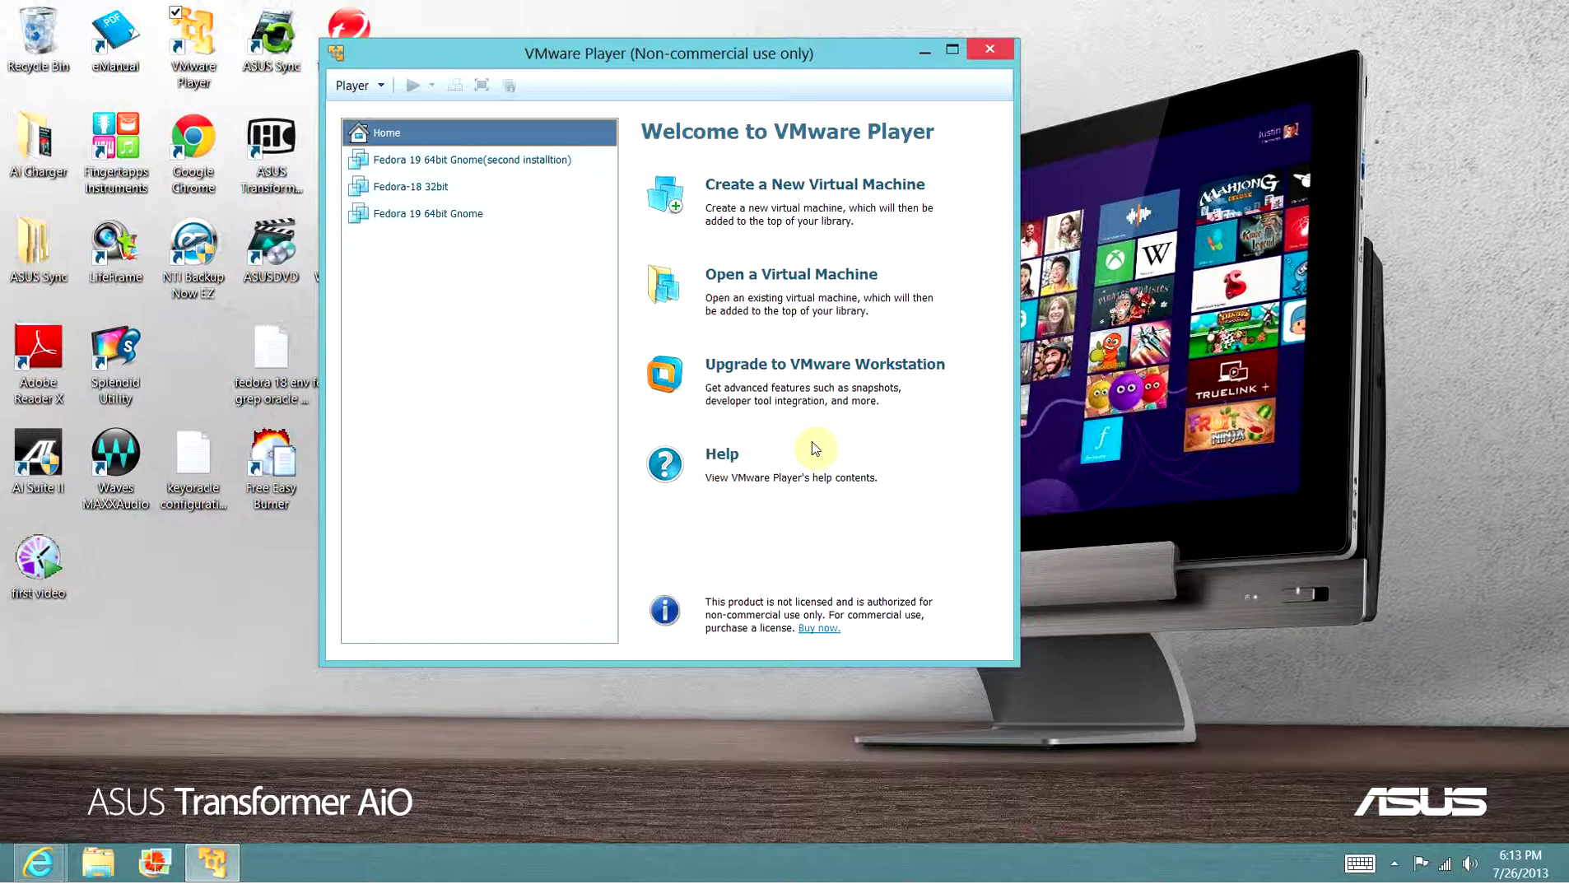
Start creating a new virtual machine in VMware Player
{"action": "left_click", "coordinate": [350, 85]}
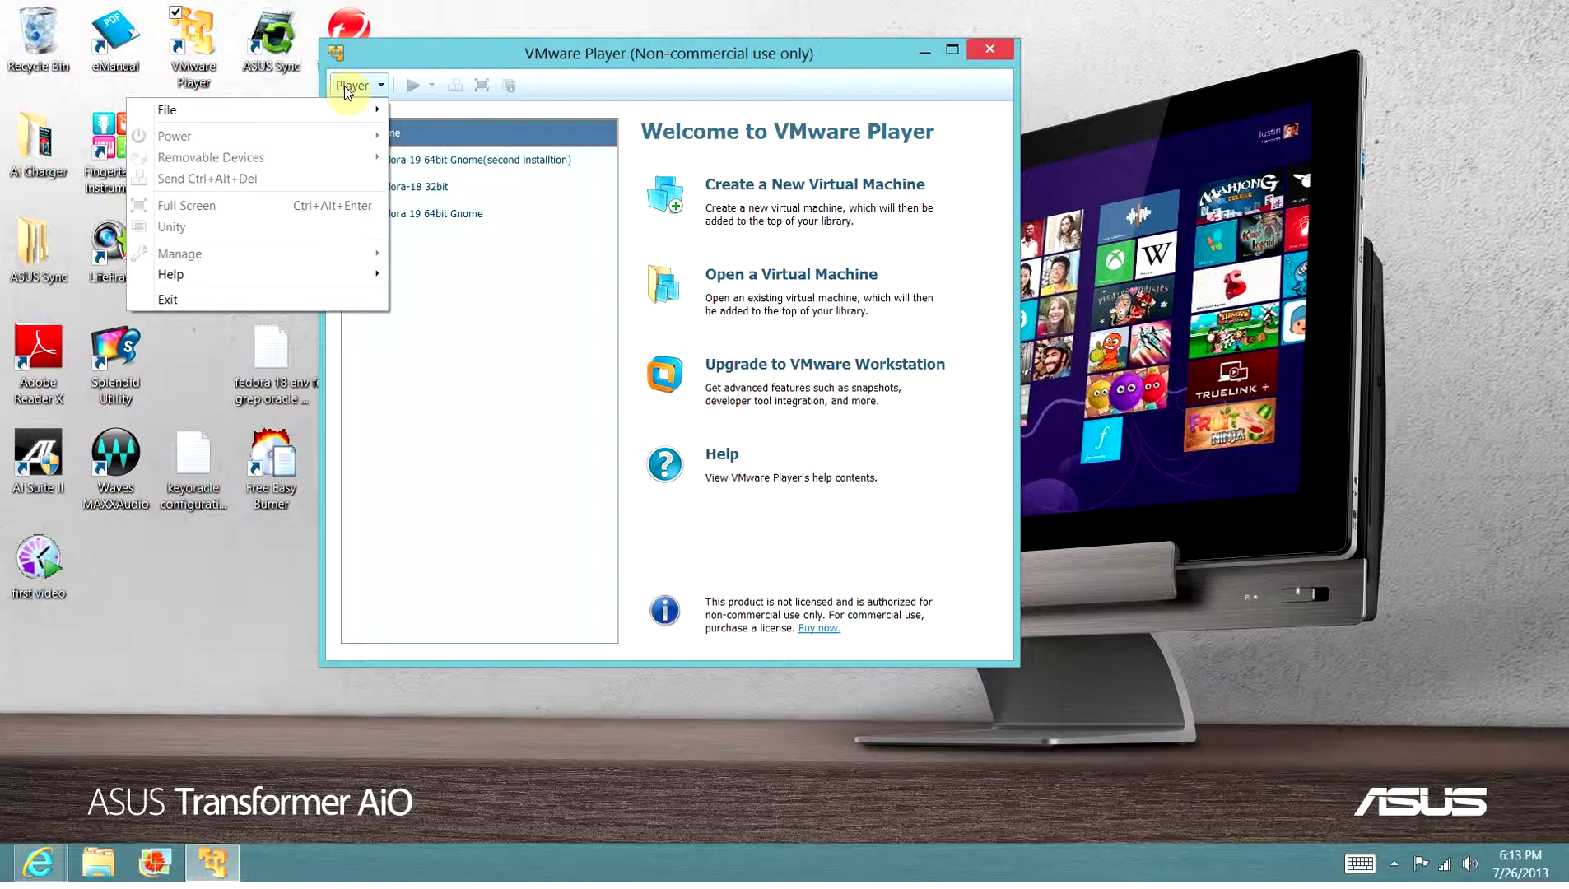
{"action": "mouse_move", "coordinate": [325, 114]}
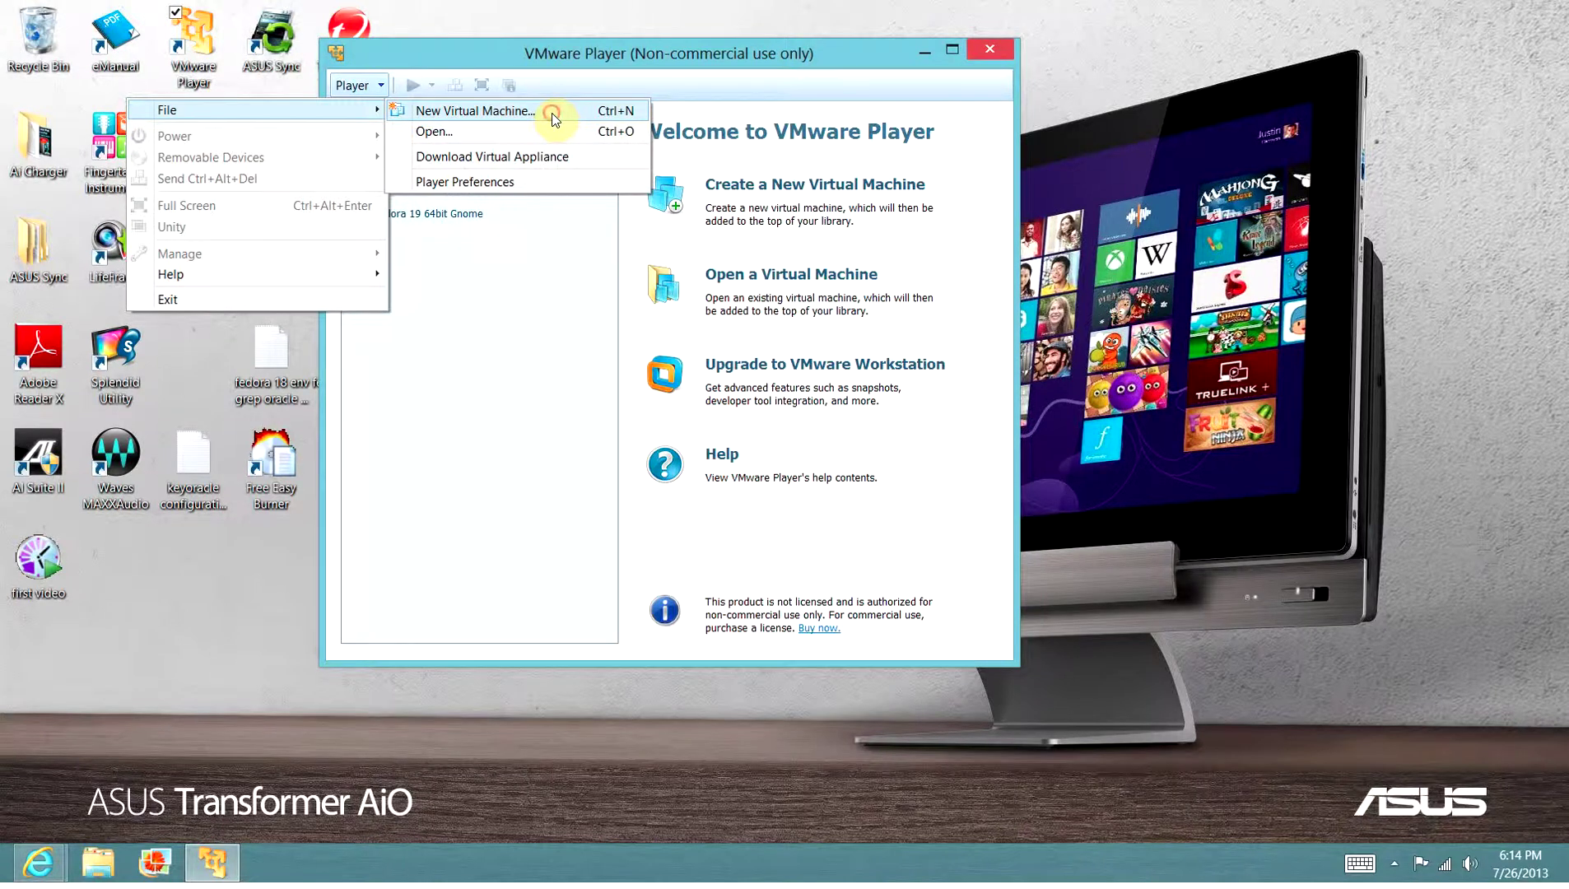
{"action": "left_click", "coordinate": [551, 119]}
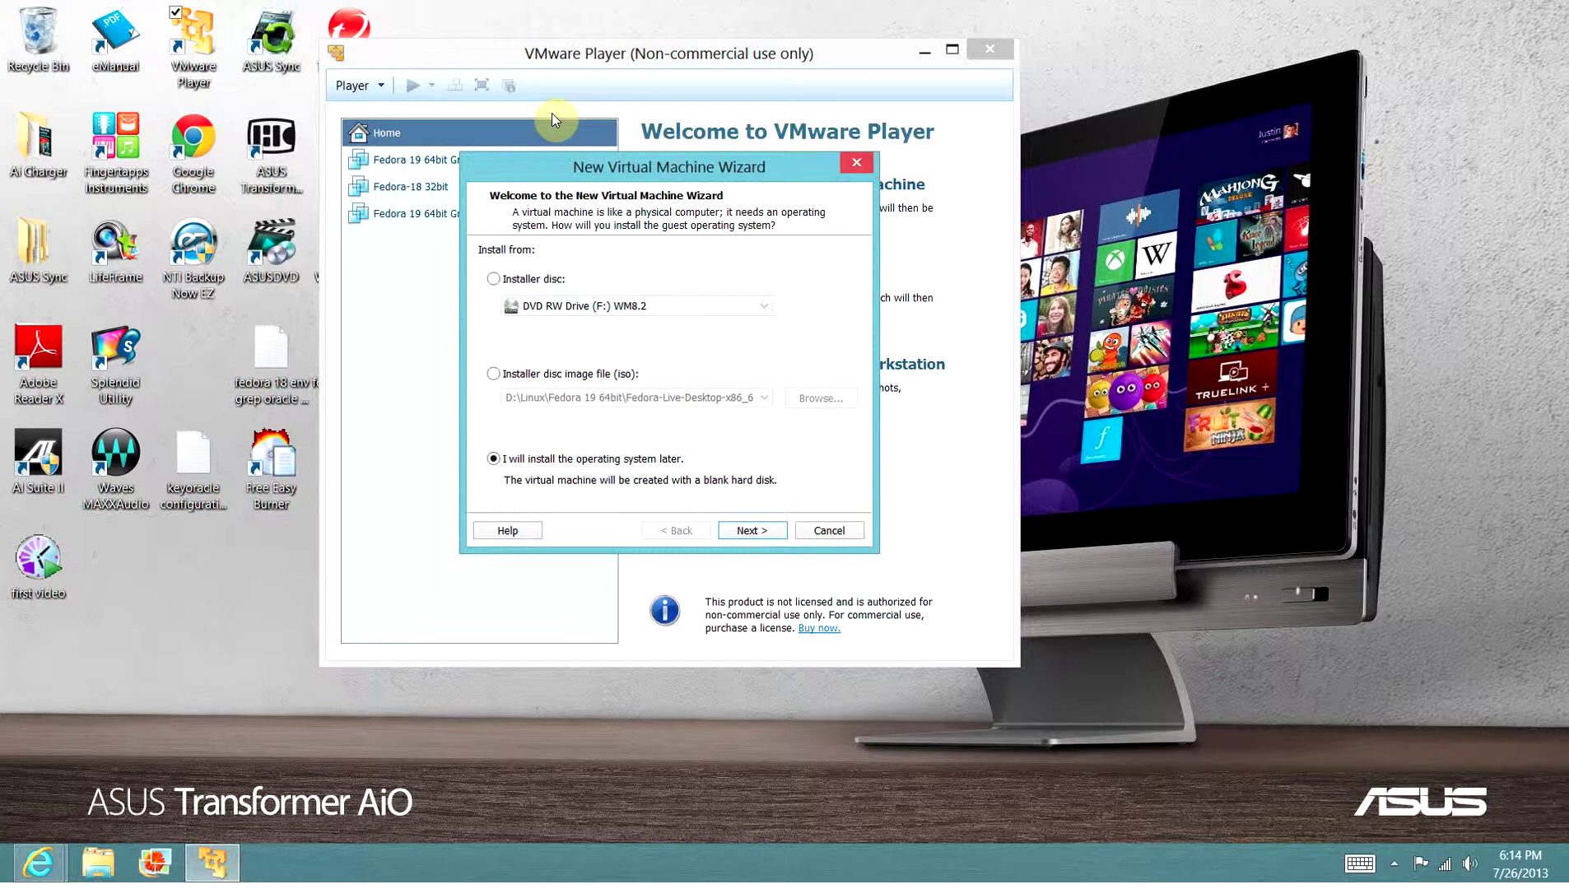
Compare the installation sources, choose the installer disc image file with the Fedora 19 64bit Live Desktop iso, and continue
{"action": "left_click", "coordinate": [528, 281]}
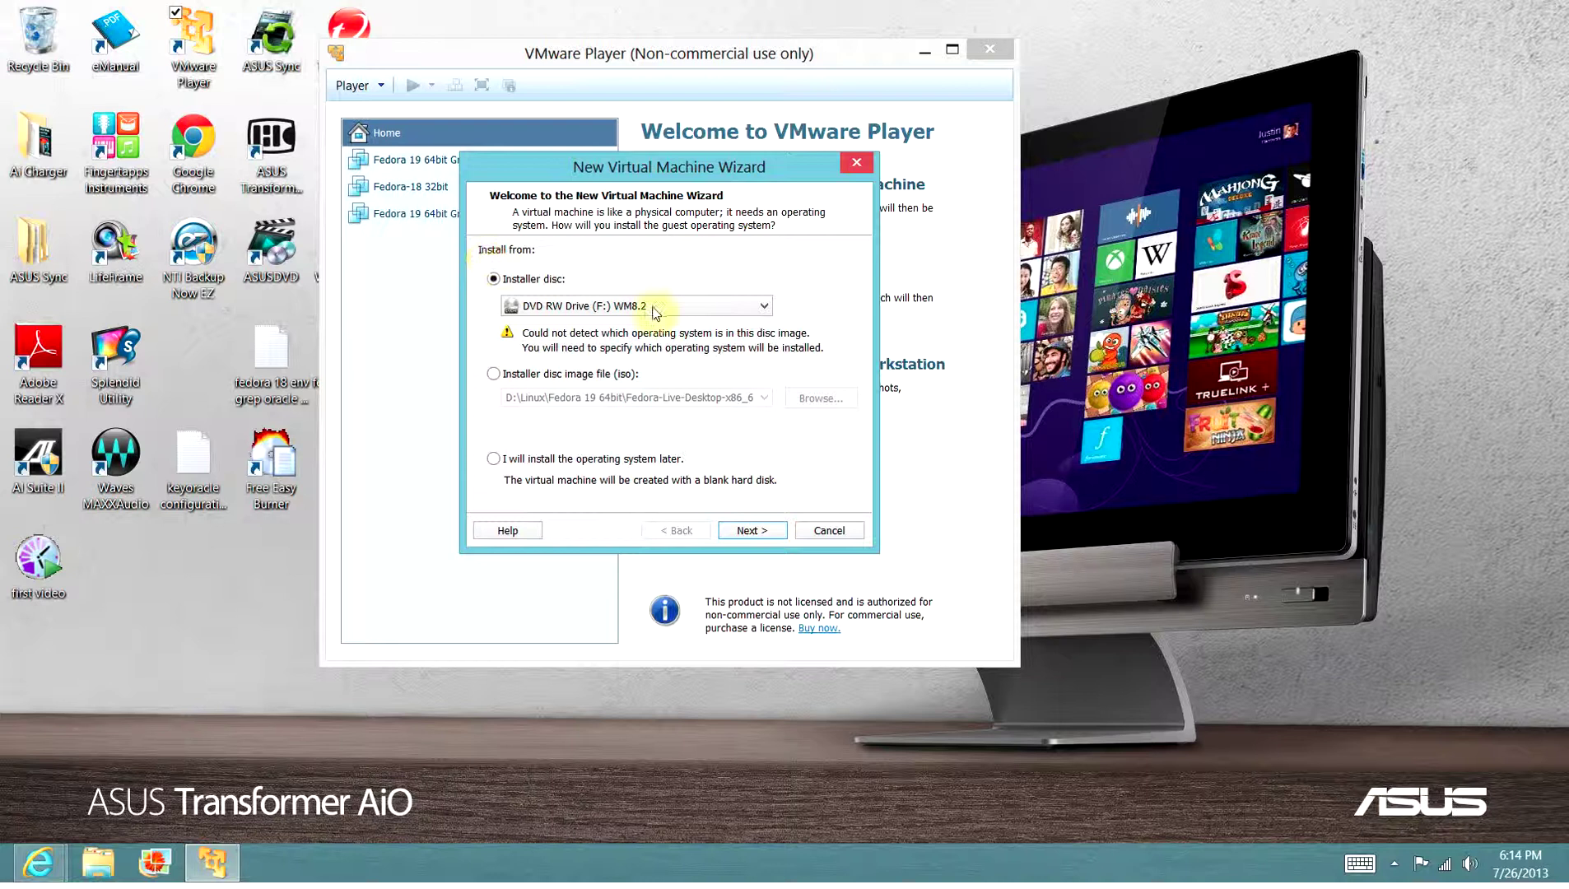
{"action": "left_click", "coordinate": [567, 385]}
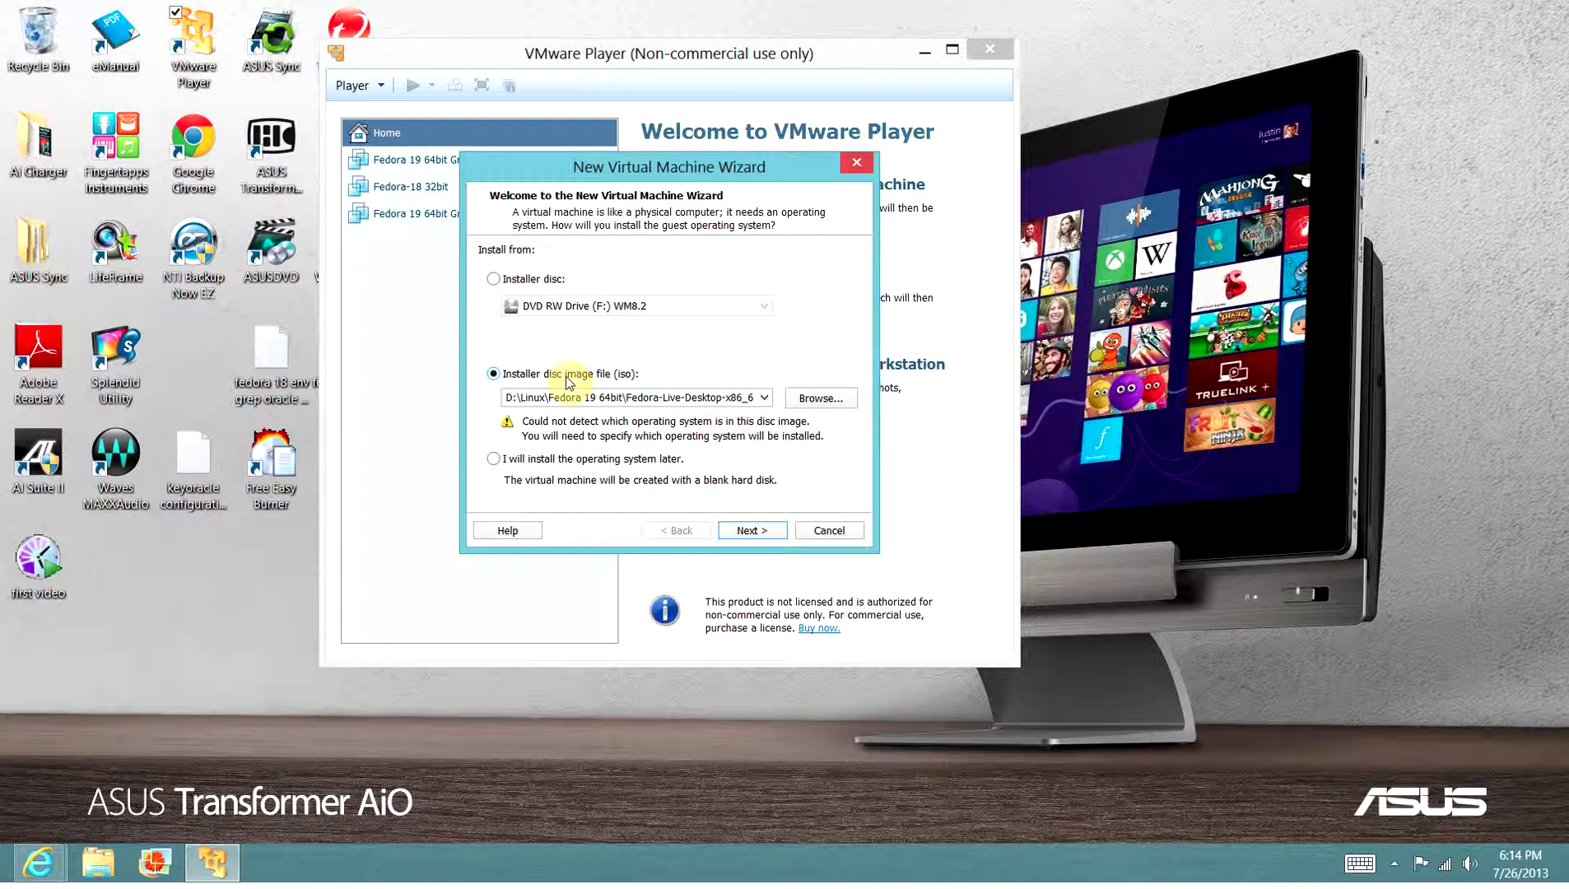
{"action": "left_click", "coordinate": [764, 399]}
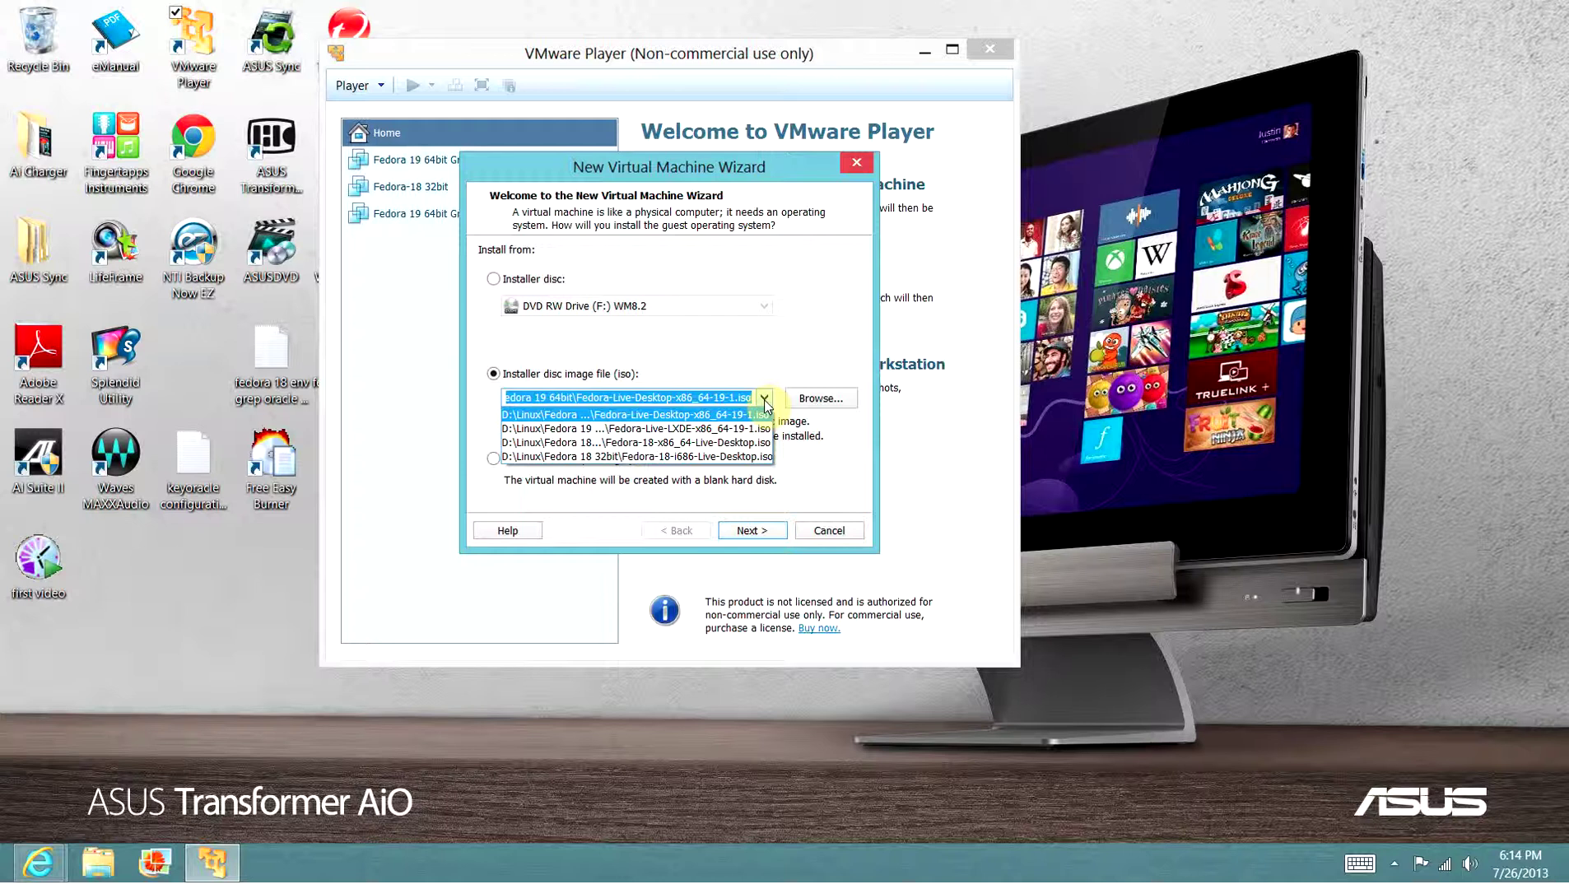
{"action": "left_click", "coordinate": [797, 354]}
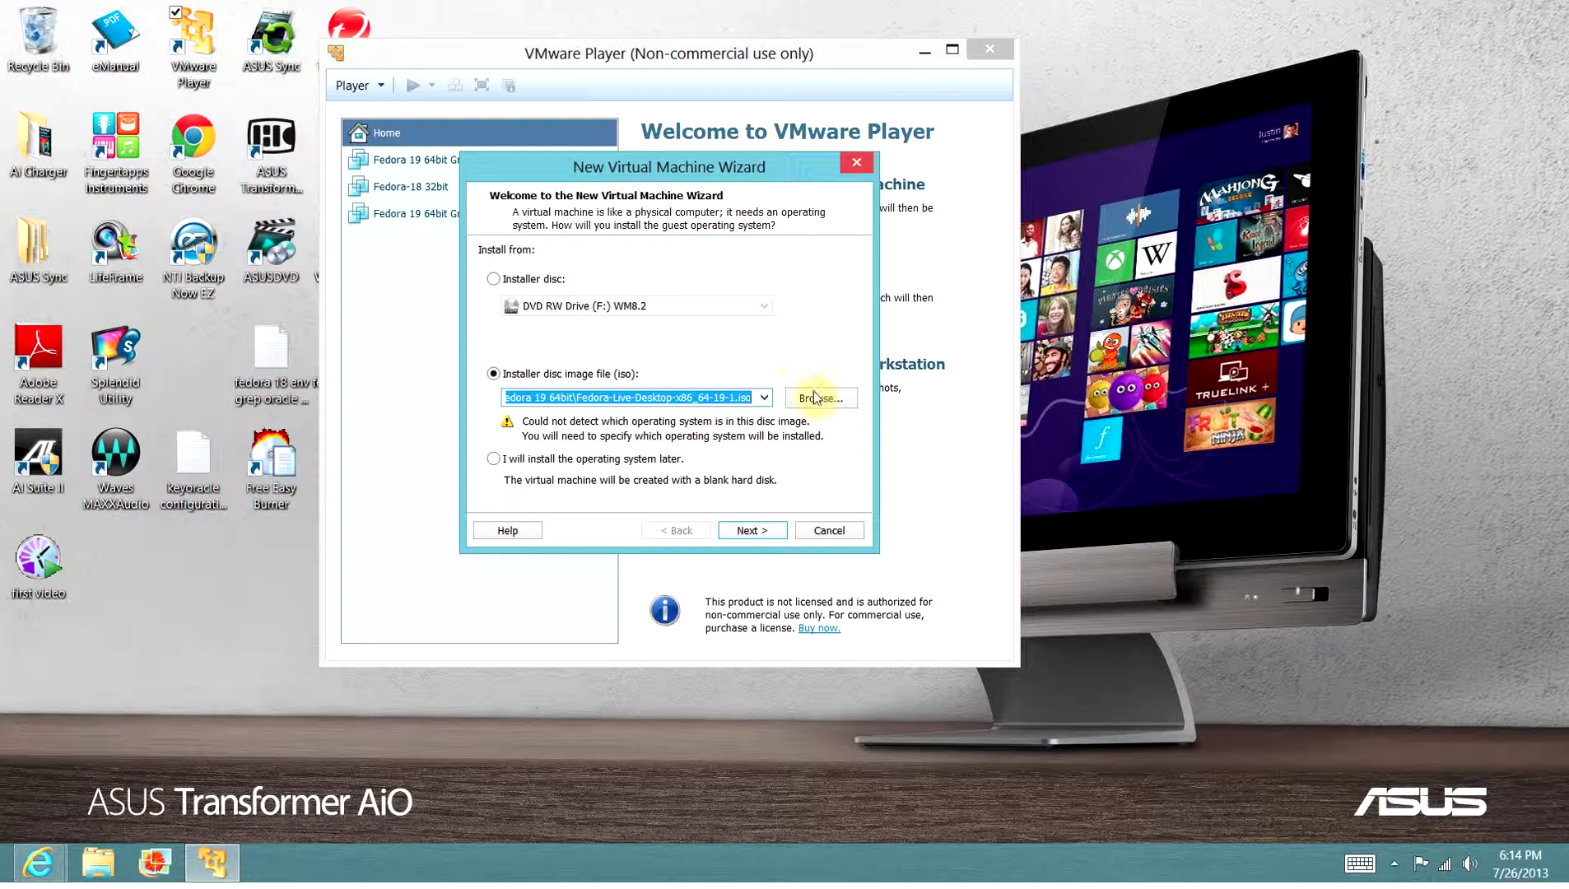
{"action": "left_click", "coordinate": [496, 461]}
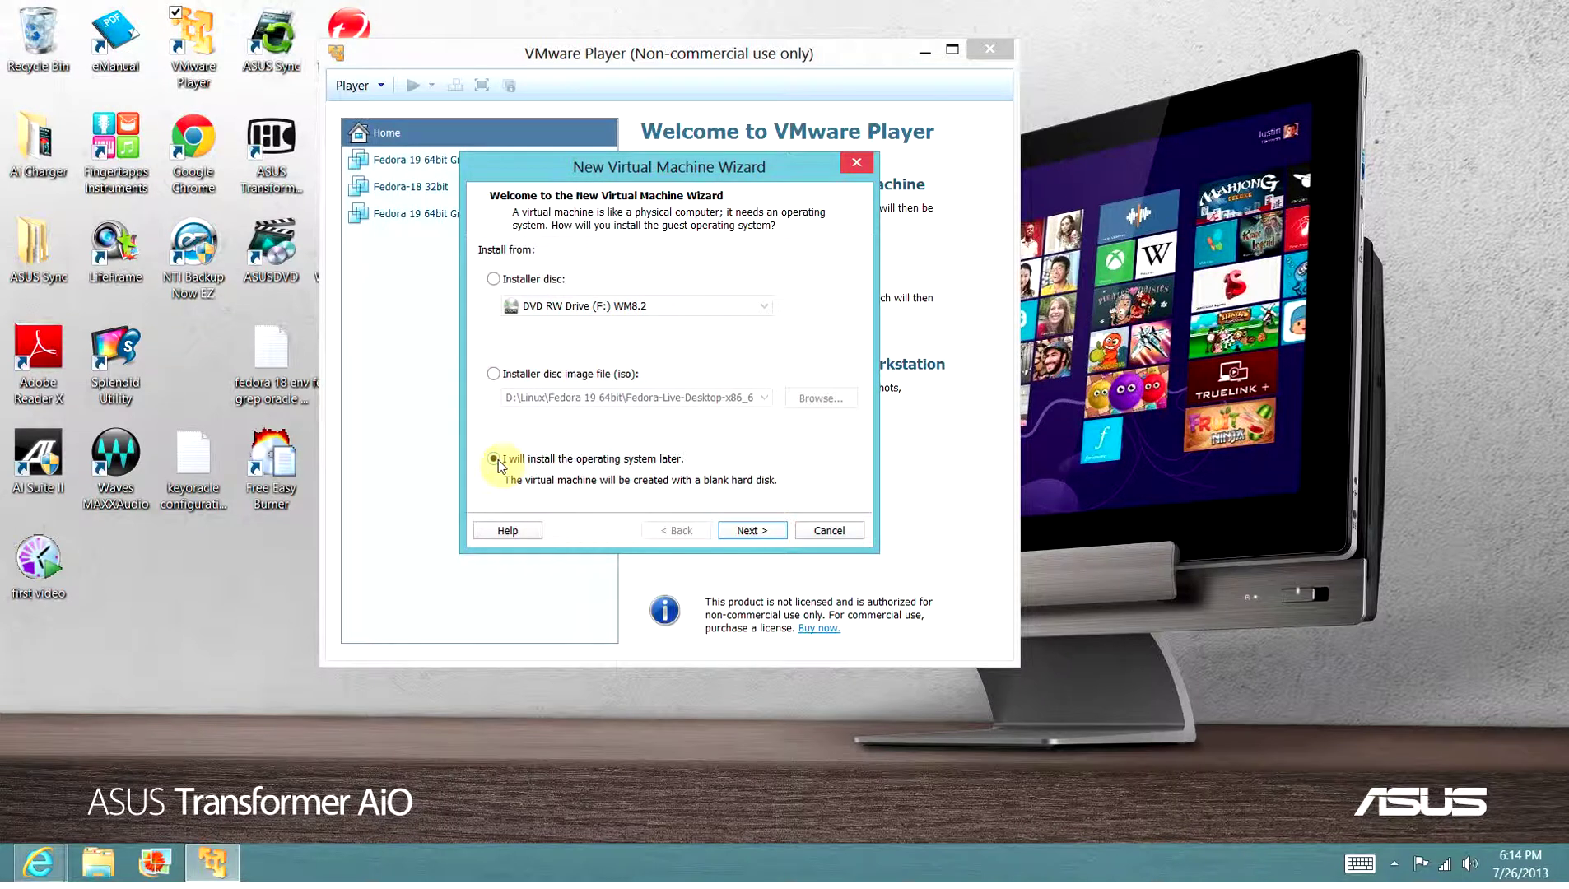
{"action": "left_click", "coordinate": [581, 384]}
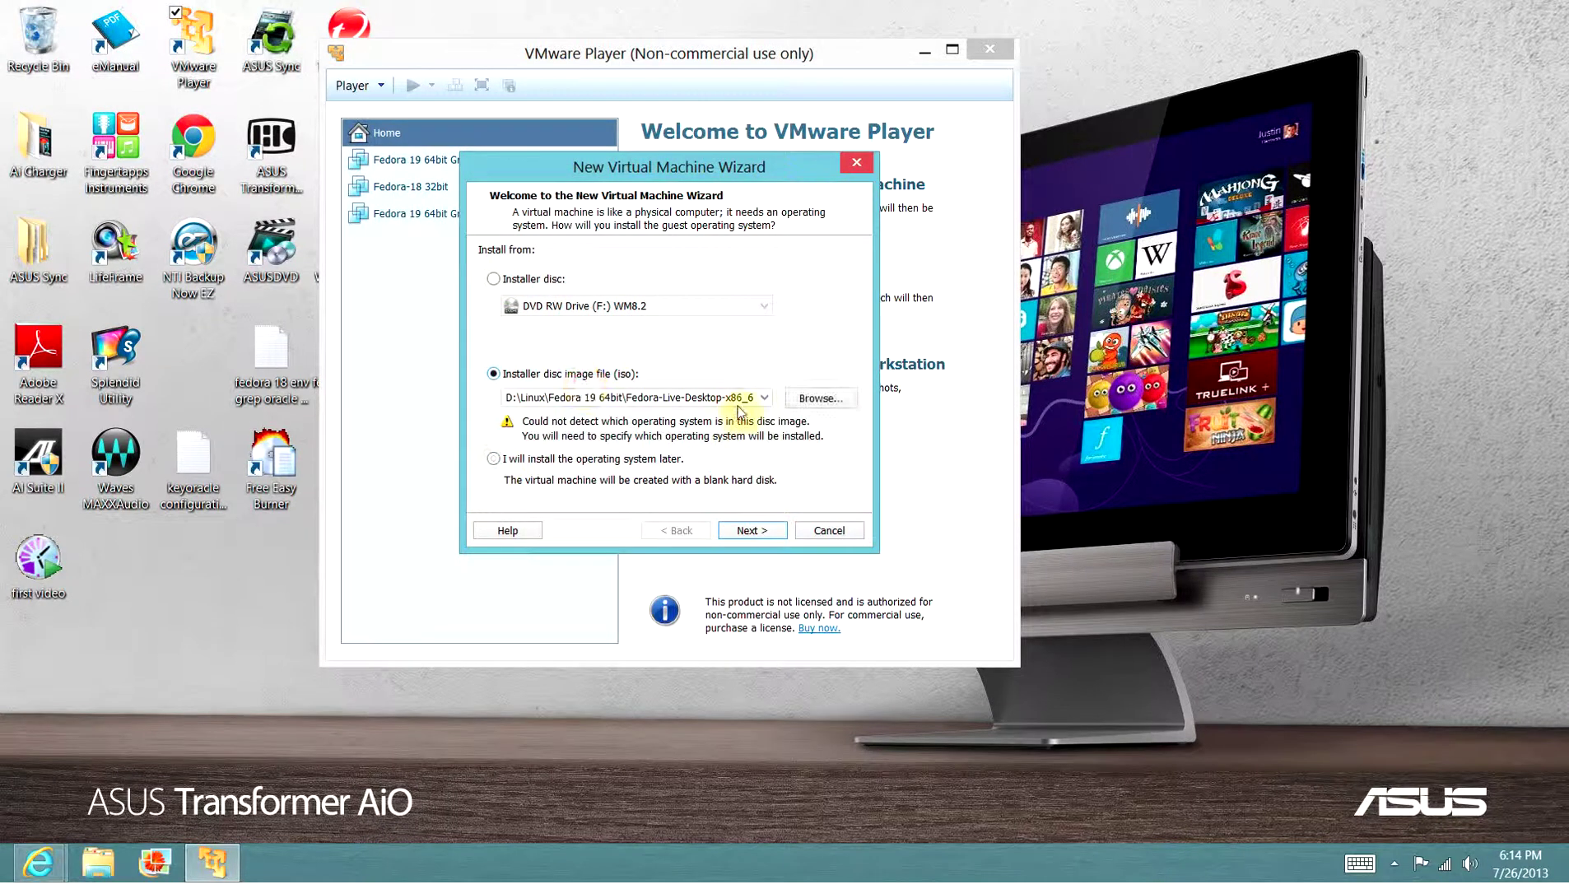
{"action": "left_click", "coordinate": [760, 537]}
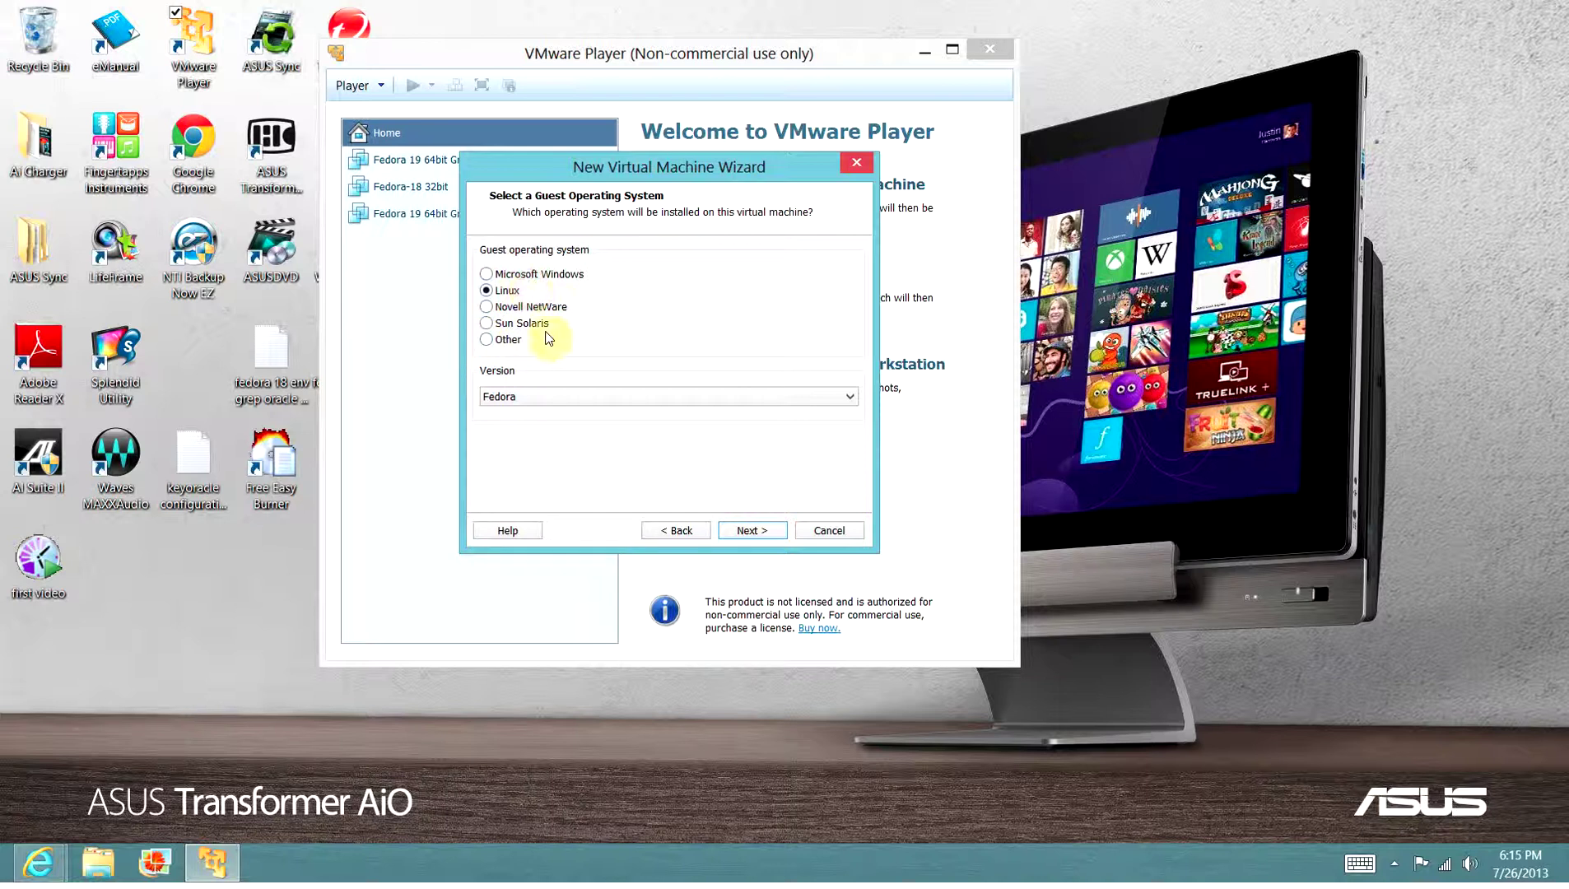
Check the available Linux versions and accept Linux with version Fedora as the guest operating system
{"action": "left_click", "coordinate": [588, 396]}
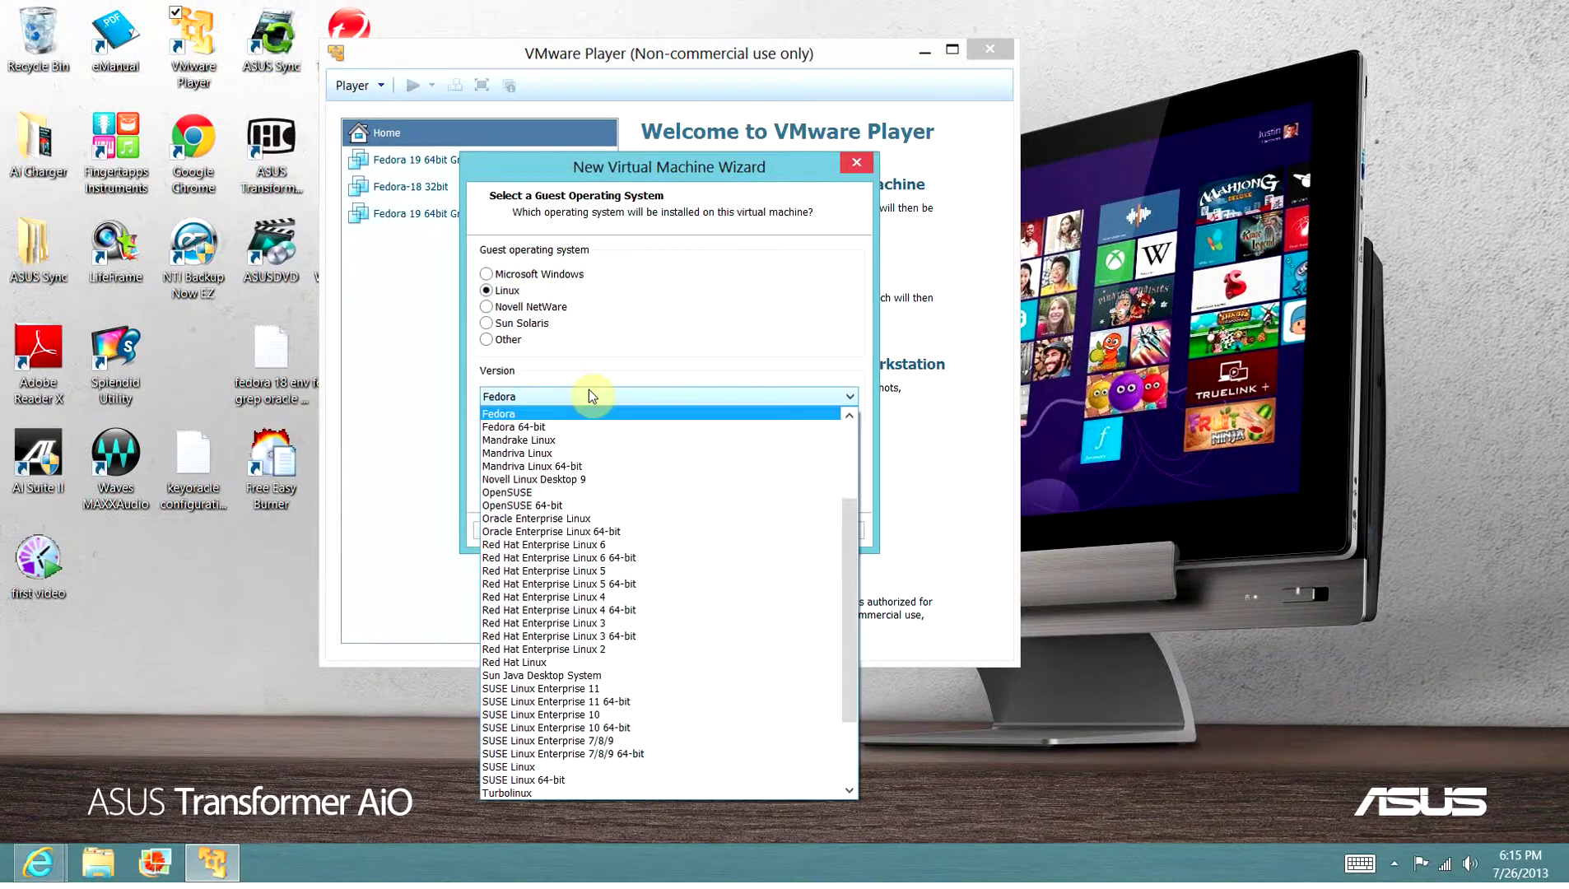
{"action": "left_click", "coordinate": [675, 340]}
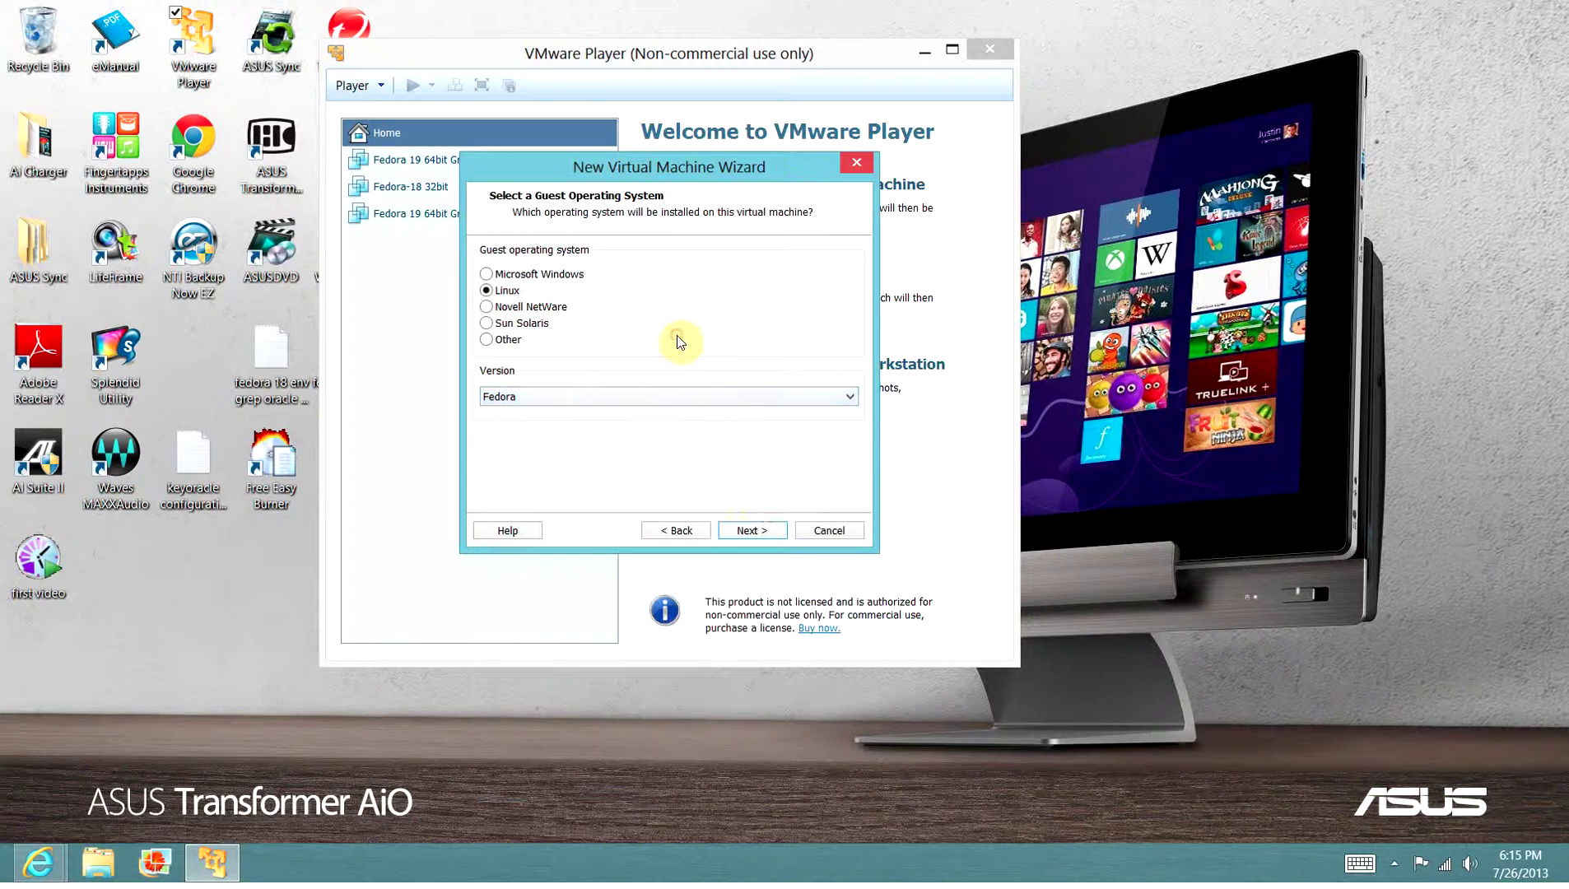
{"action": "left_click", "coordinate": [750, 531]}
Name the virtual machine "Fedora19 64biy", keep the default storage location, and continue to the disk capacity settings
{"action": "left_click", "coordinate": [581, 274]}
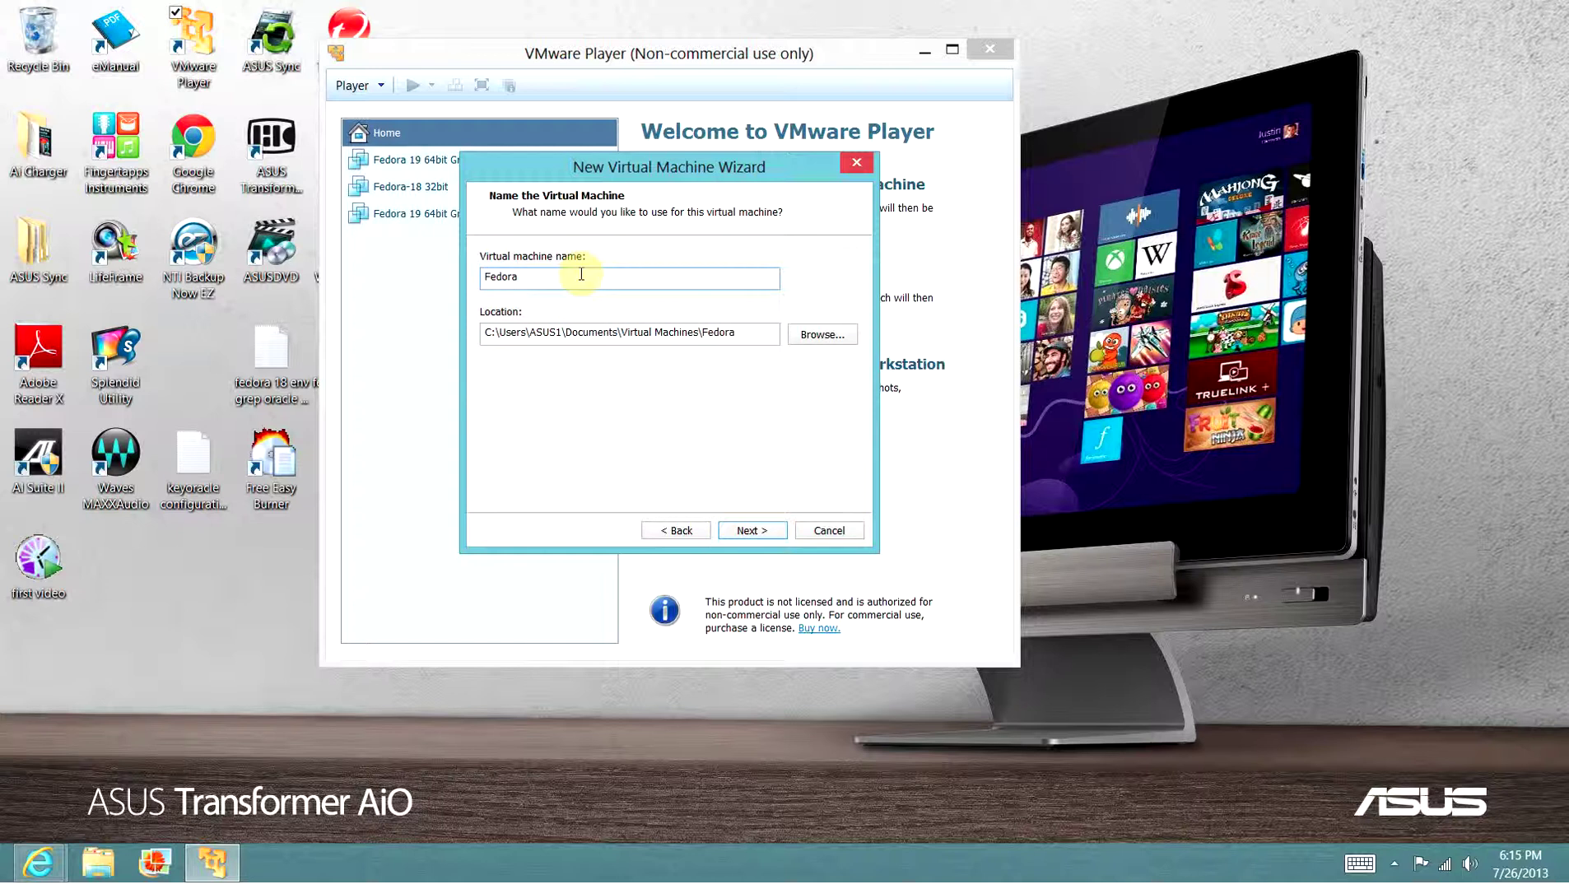
{"action": "type", "text": "19 bit"}
{"action": "key", "text": "BackSpace"}
{"action": "key", "text": "BackSpace"}
{"action": "type", "text": "64biy"}
{"action": "left_click", "coordinate": [750, 531]}
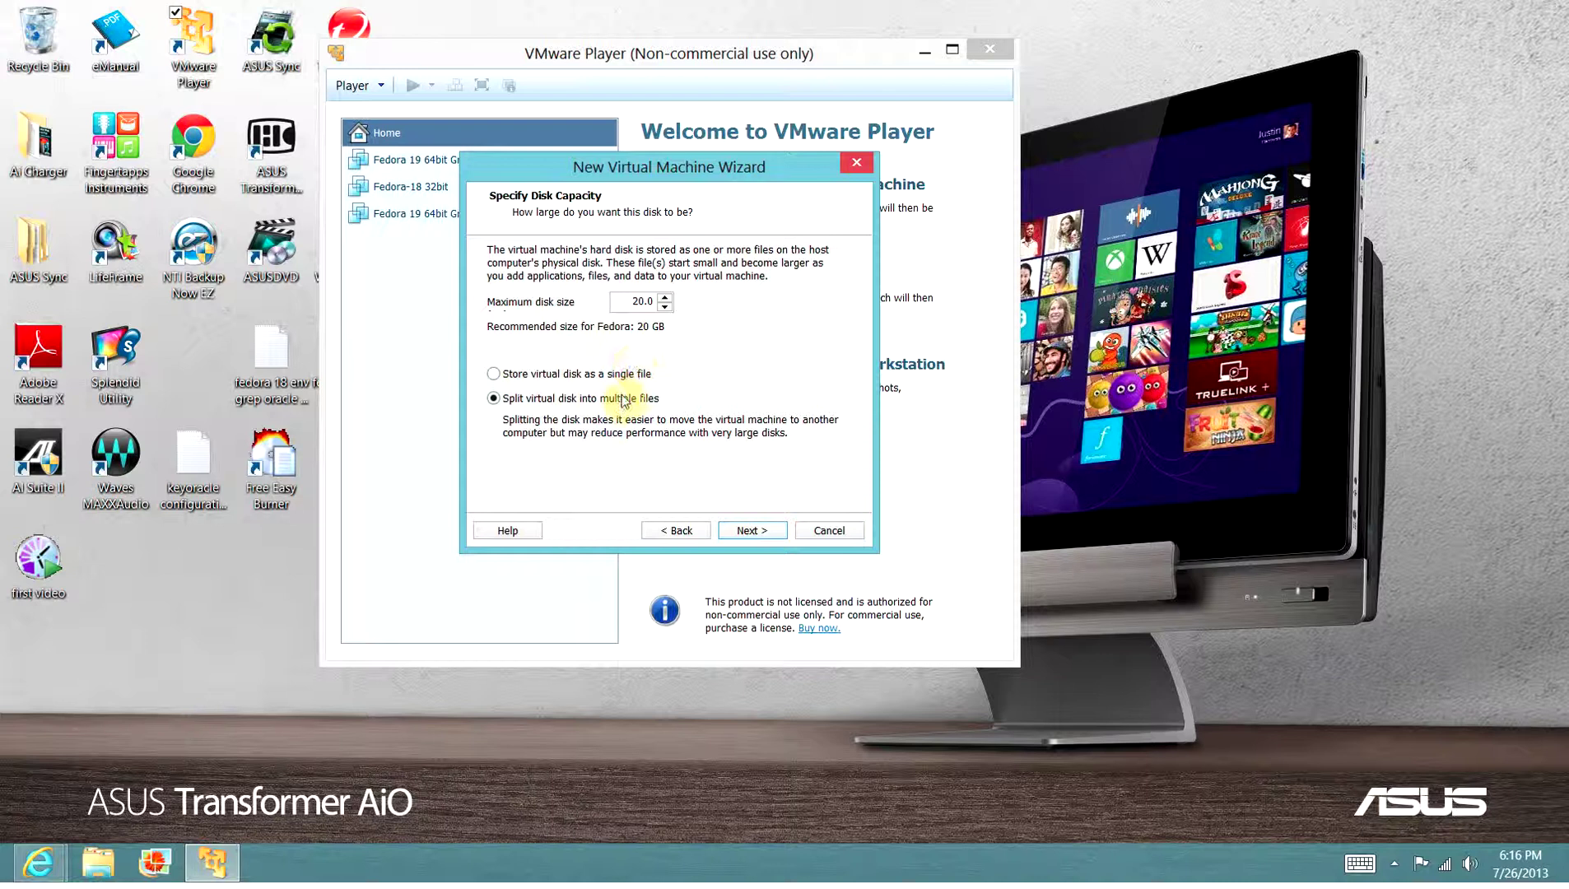
Set the virtual disk to be stored as a single file and open the virtual machine's hardware customization
{"action": "left_click", "coordinate": [620, 377]}
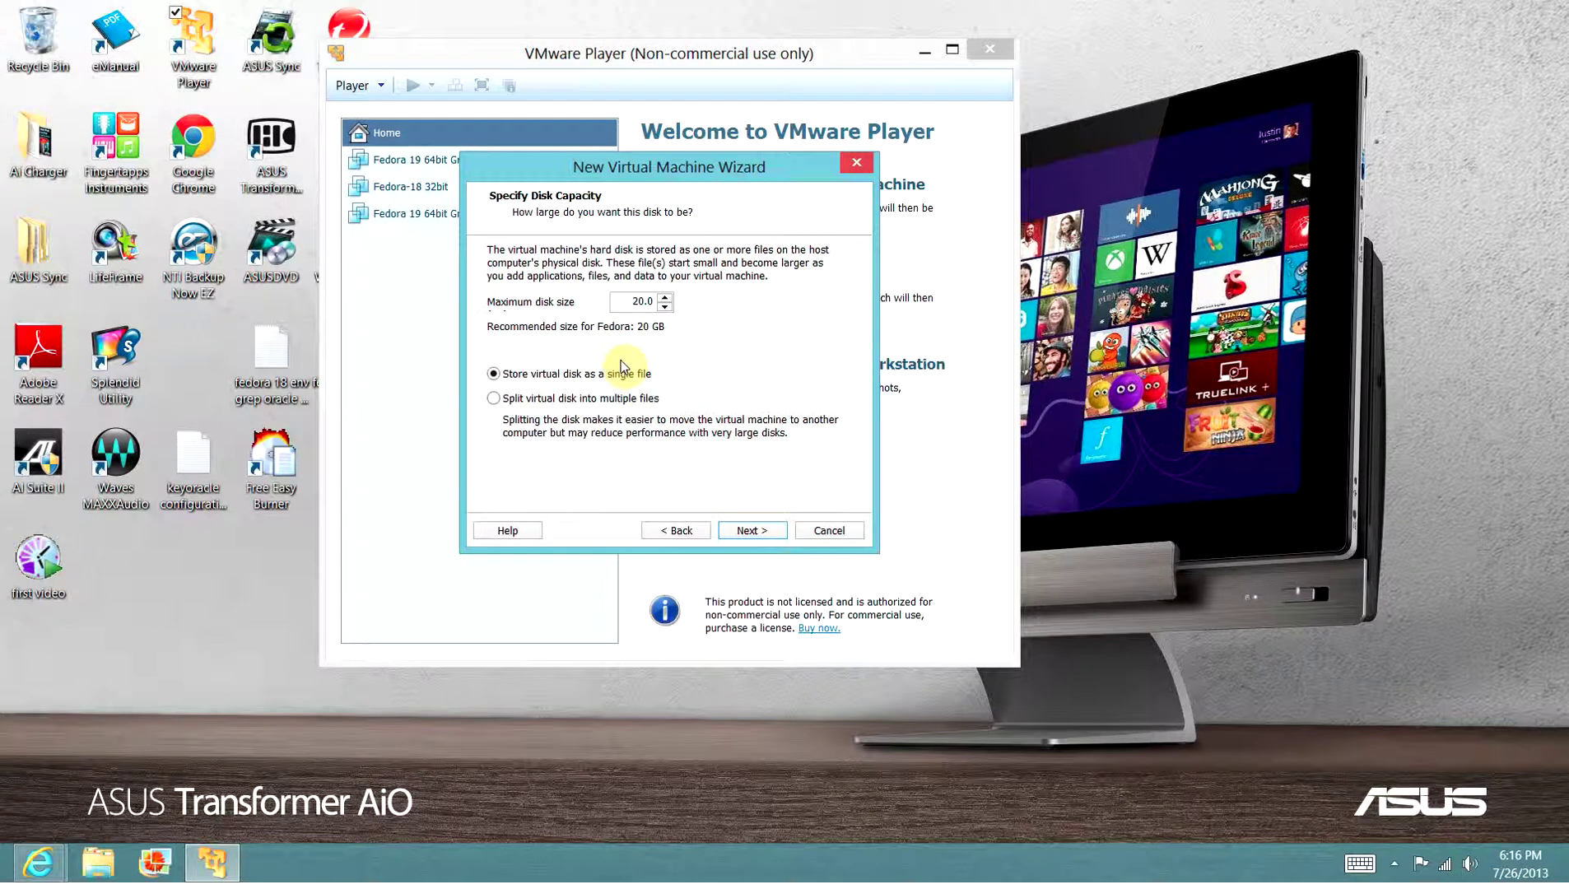
{"action": "left_click", "coordinate": [766, 531]}
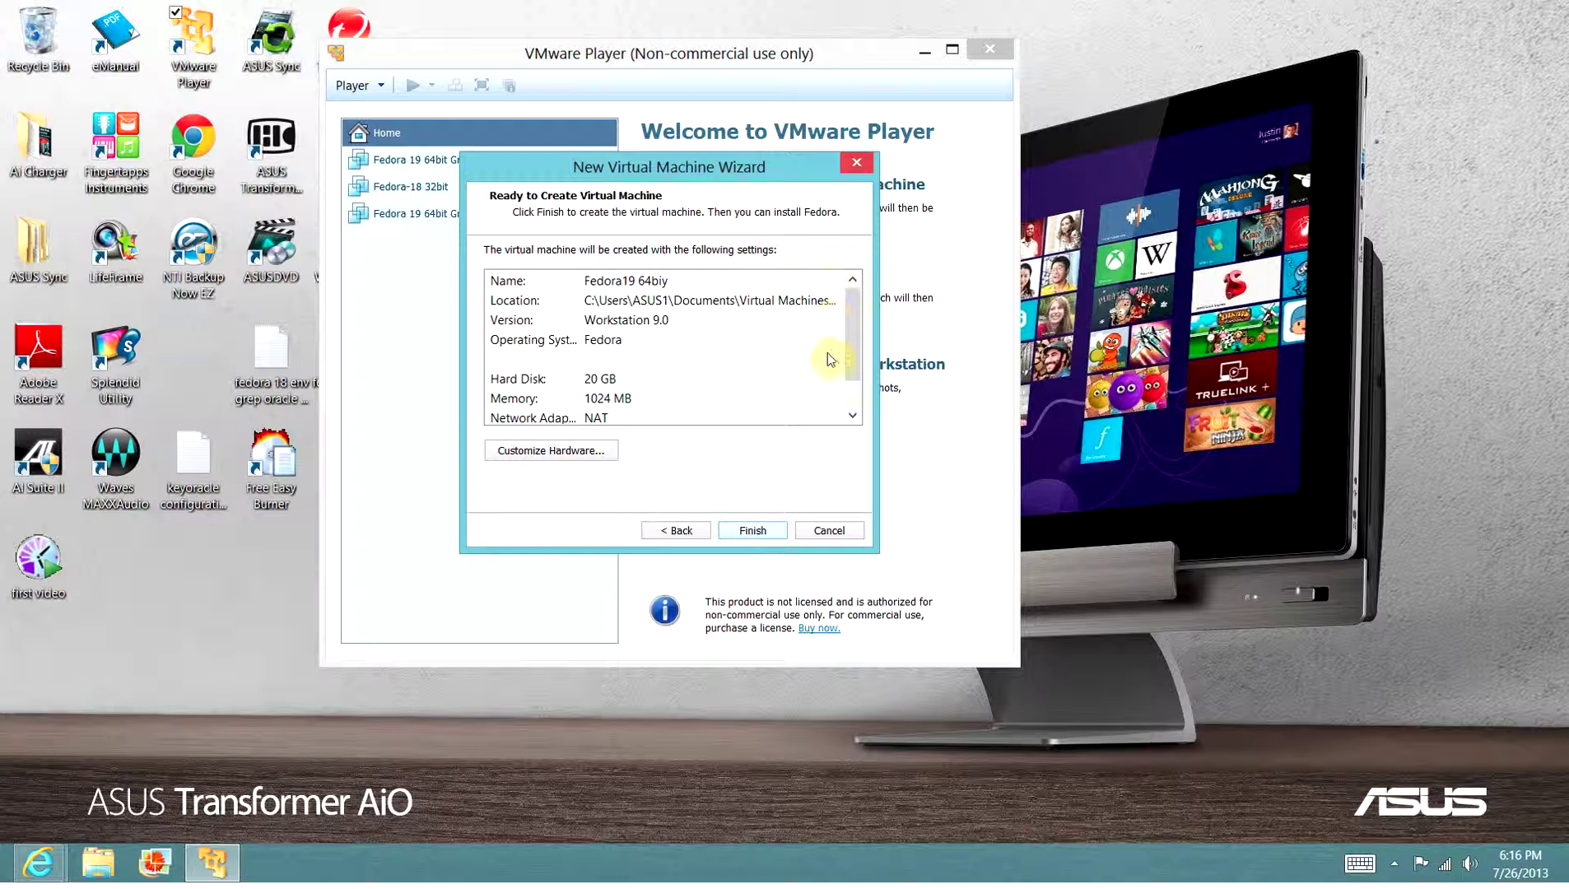
{"action": "left_click", "coordinate": [558, 452]}
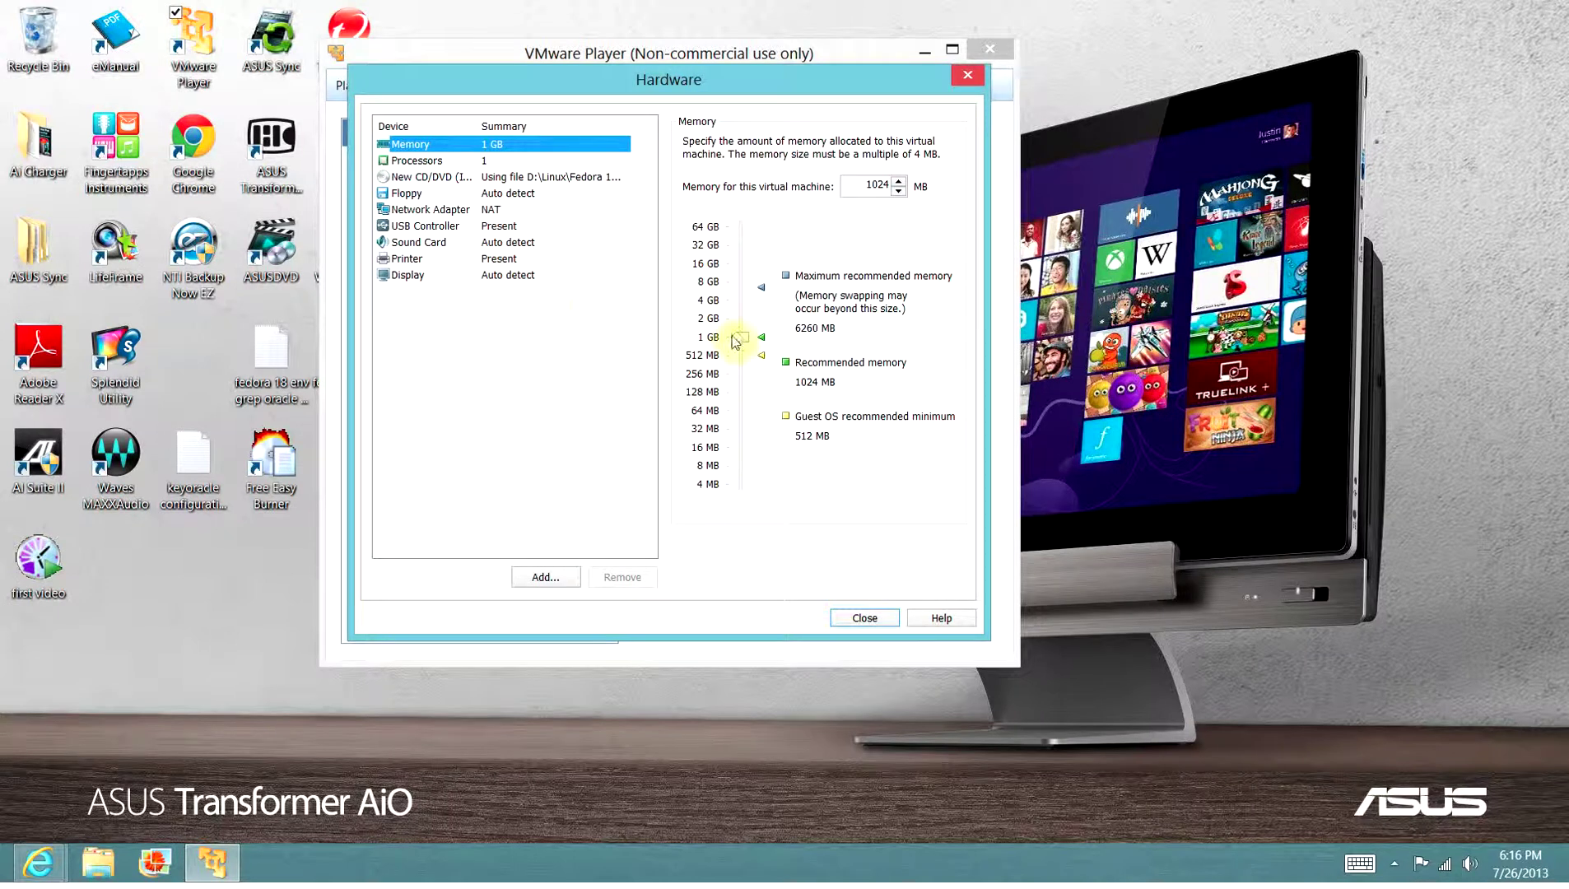
Set the virtual machine's memory to 1100 MB and review the other hardware devices from processors through display, keeping their default settings
{"action": "mouse_move", "coordinate": [736, 339]}
{"action": "left_mouse_down"}
{"action": "mouse_move", "coordinate": [745, 218]}
{"action": "mouse_move", "coordinate": [736, 339]}
{"action": "left_mouse_up"}
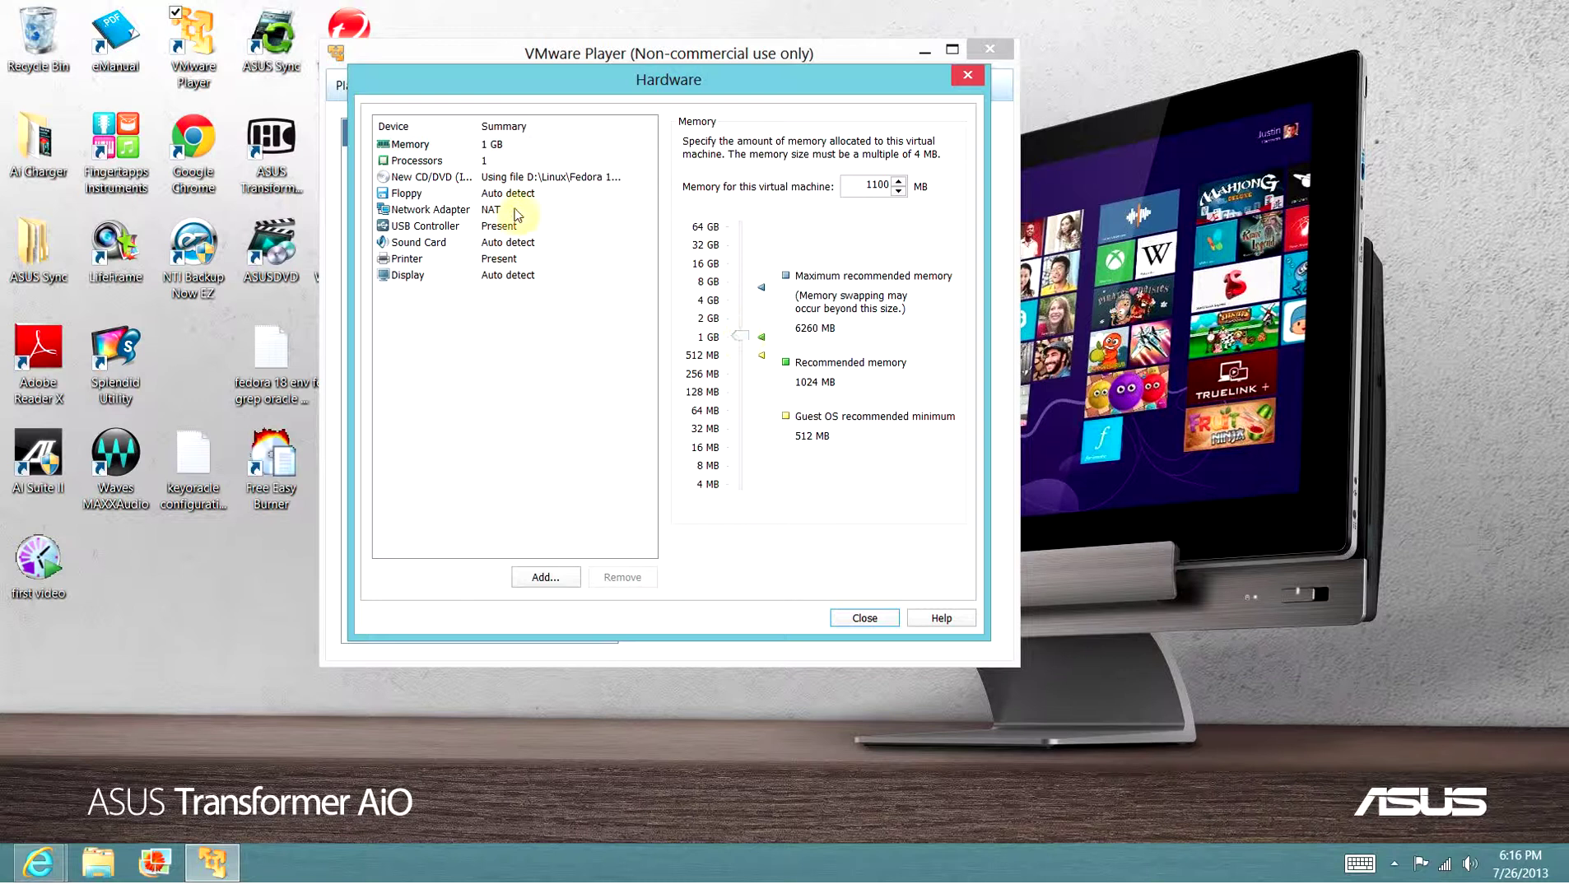
{"action": "left_click", "coordinate": [501, 162]}
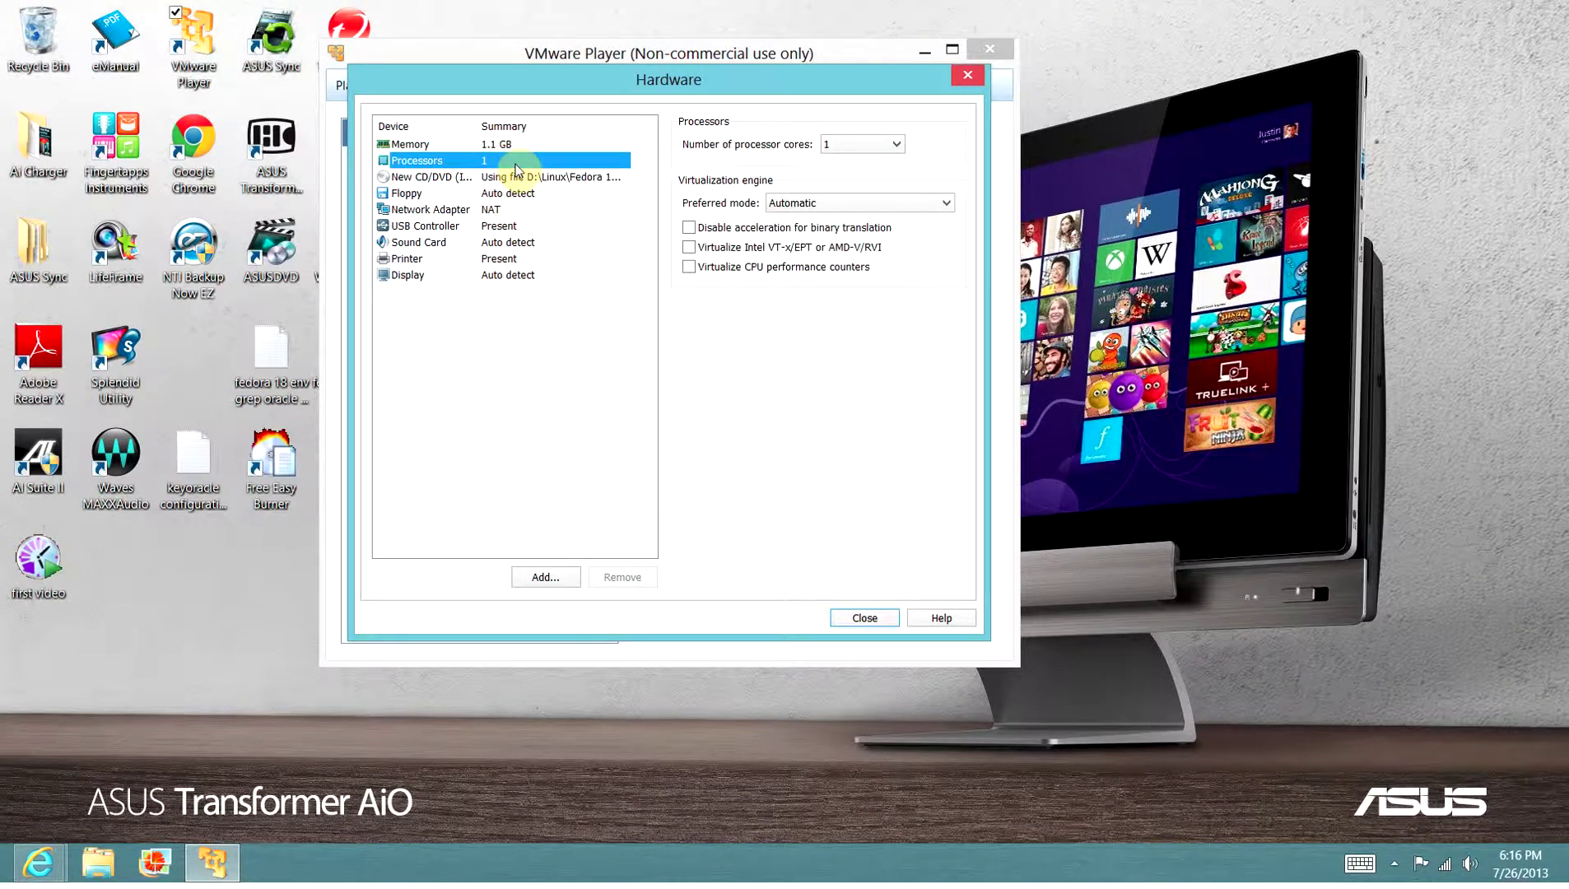
{"action": "left_click", "coordinate": [513, 178]}
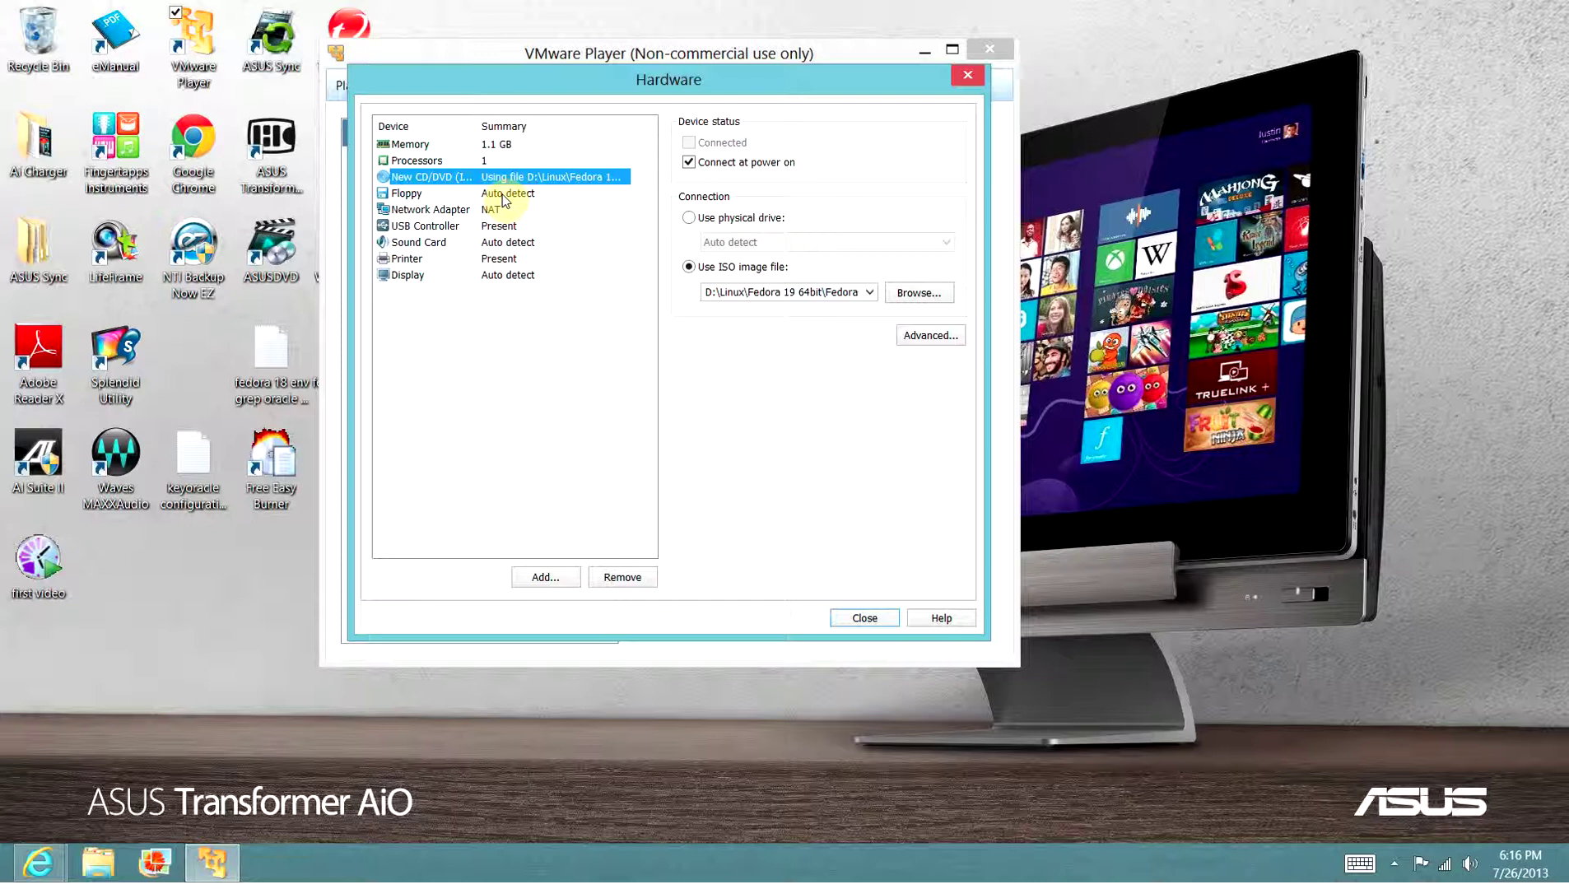
{"action": "left_click", "coordinate": [503, 195]}
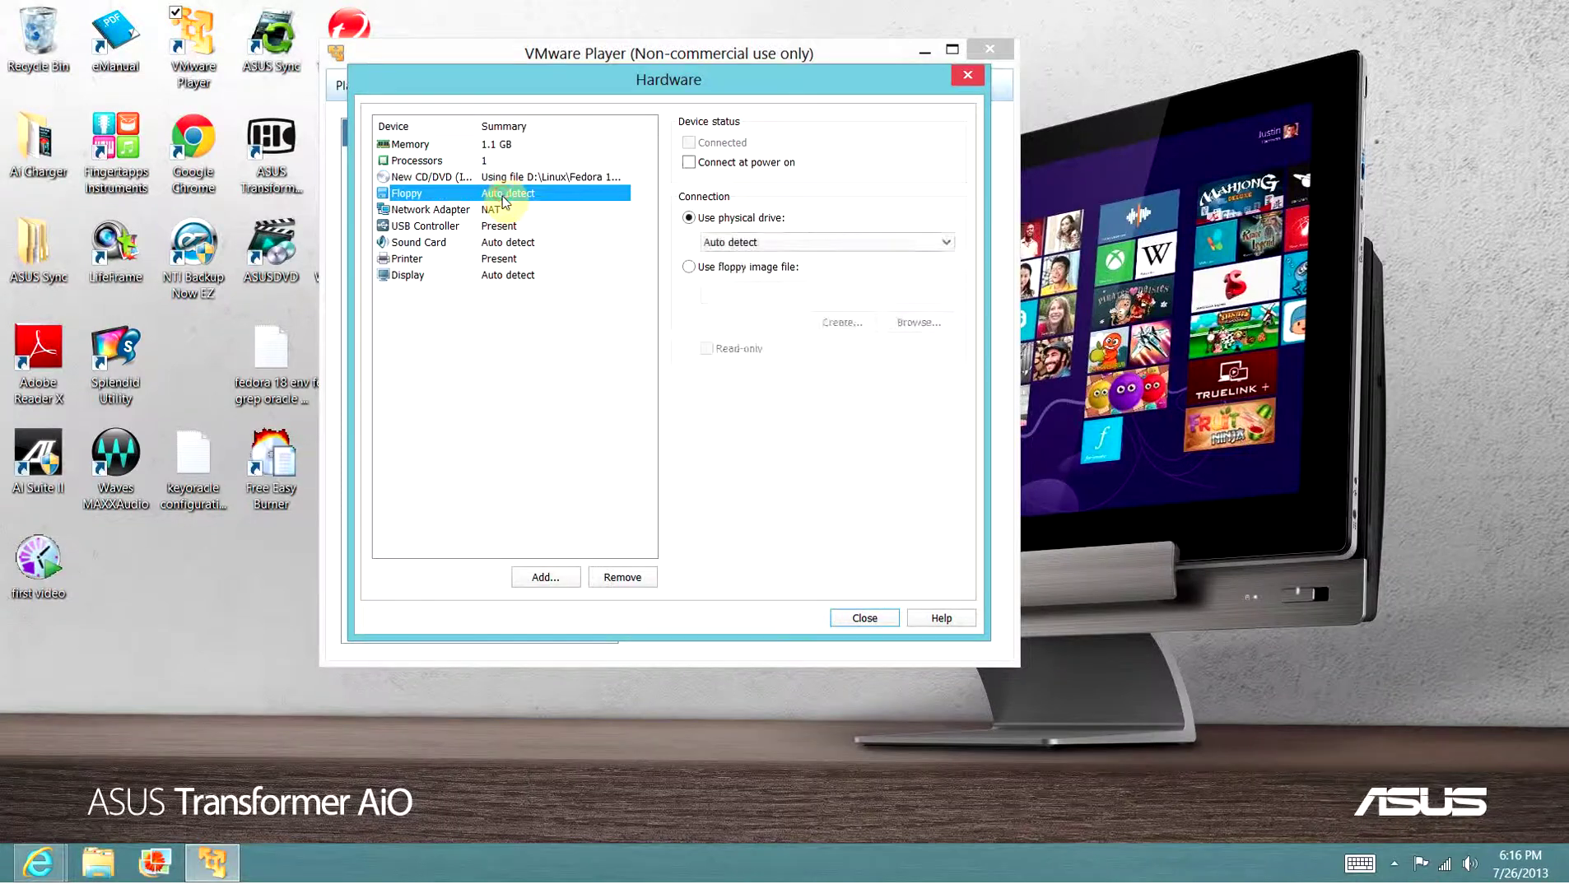
{"action": "left_click", "coordinate": [494, 216]}
{"action": "left_click", "coordinate": [499, 240]}
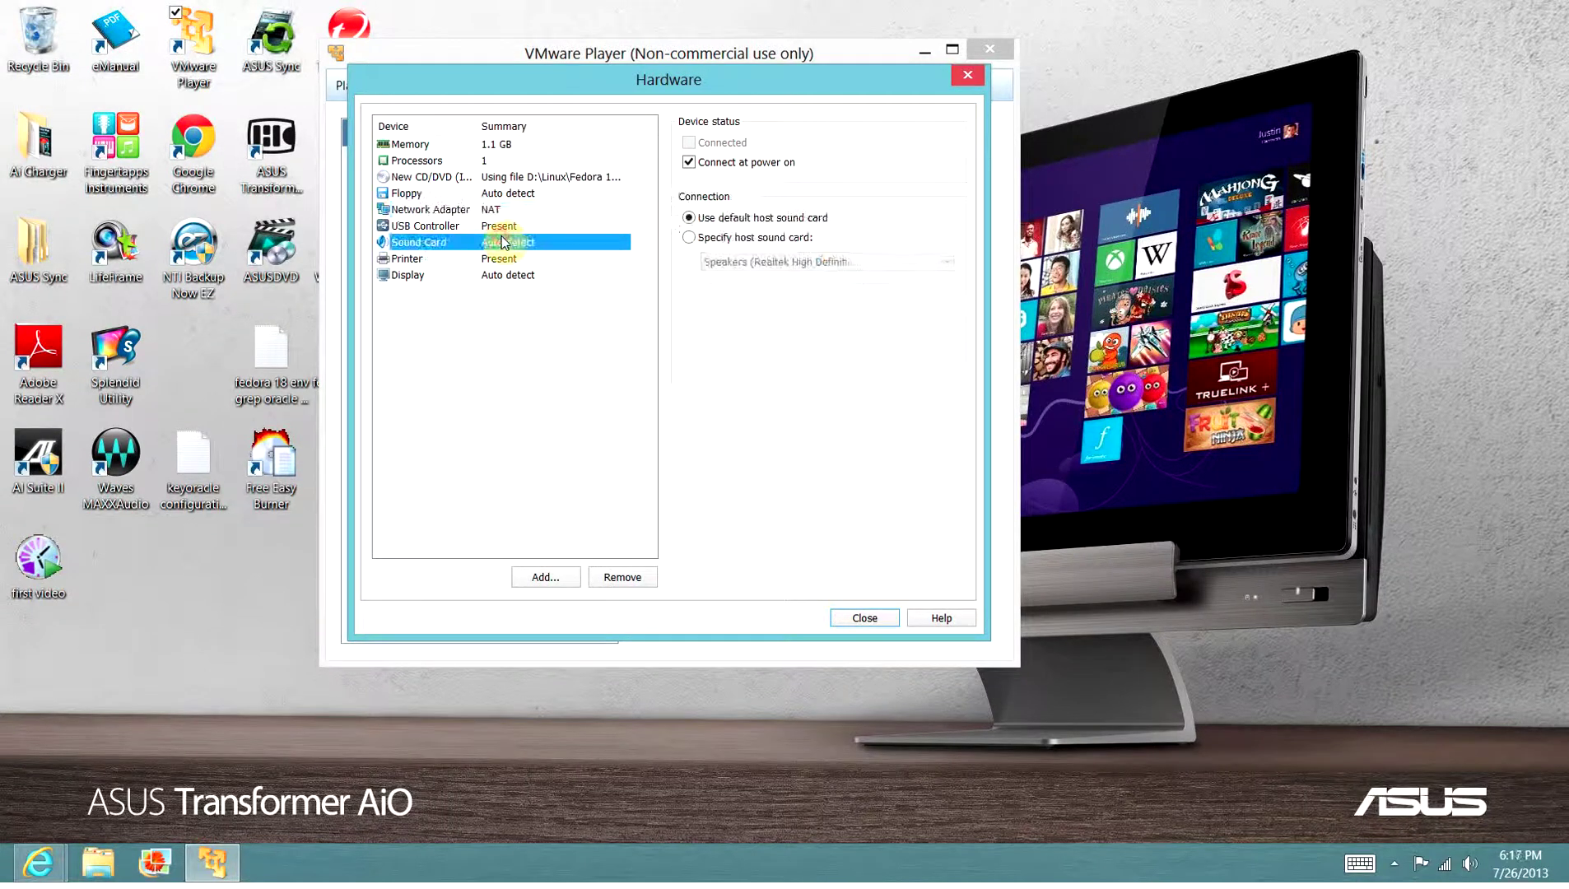
{"action": "left_click", "coordinate": [502, 259]}
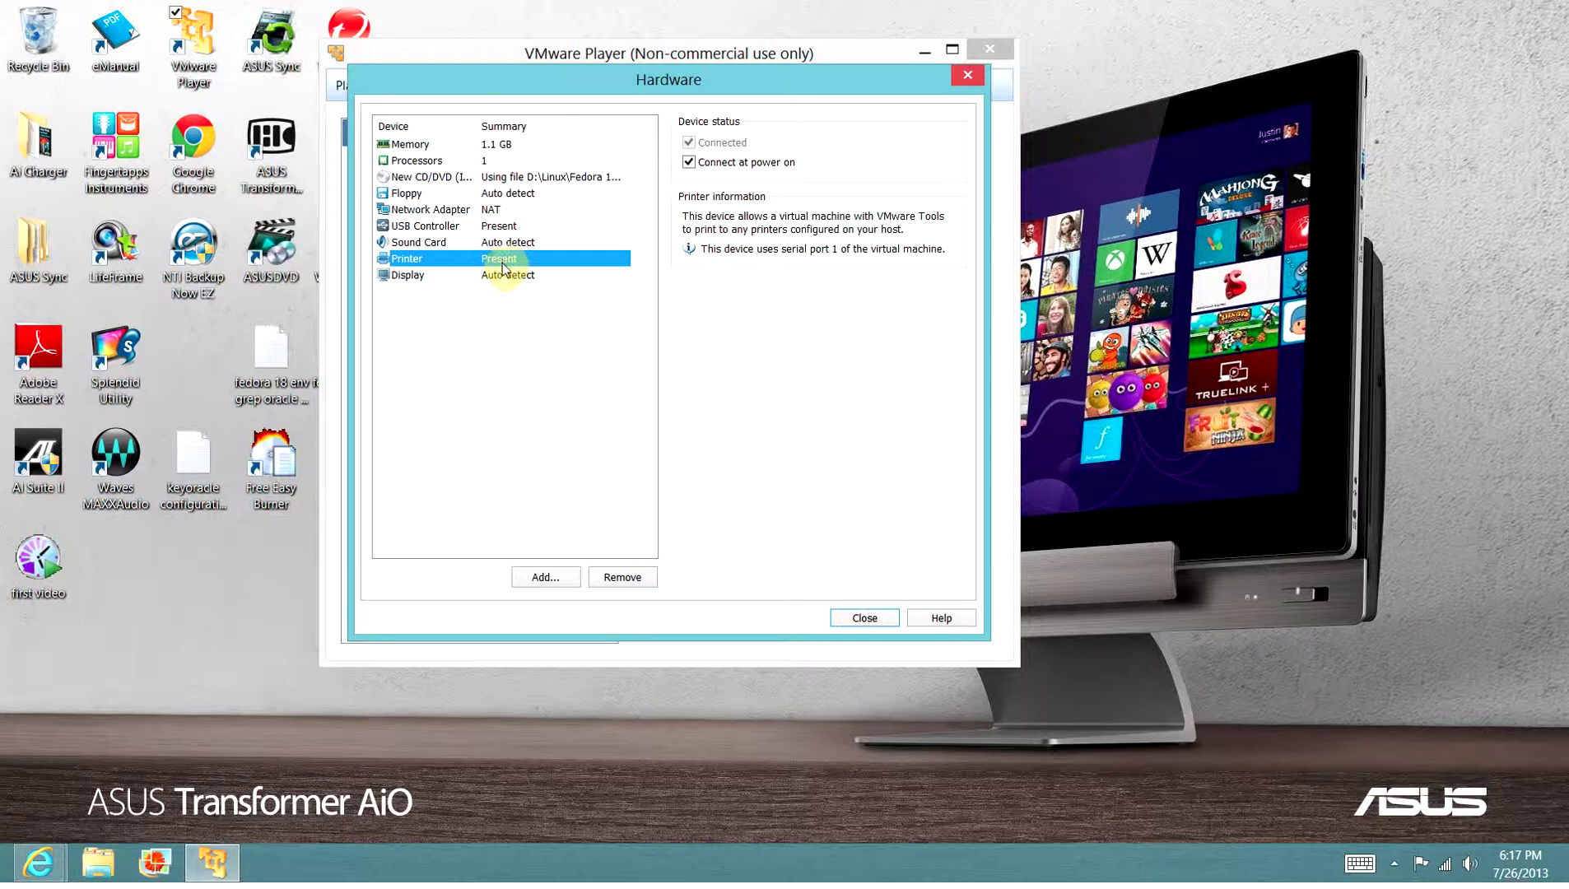
{"action": "left_click", "coordinate": [504, 277]}
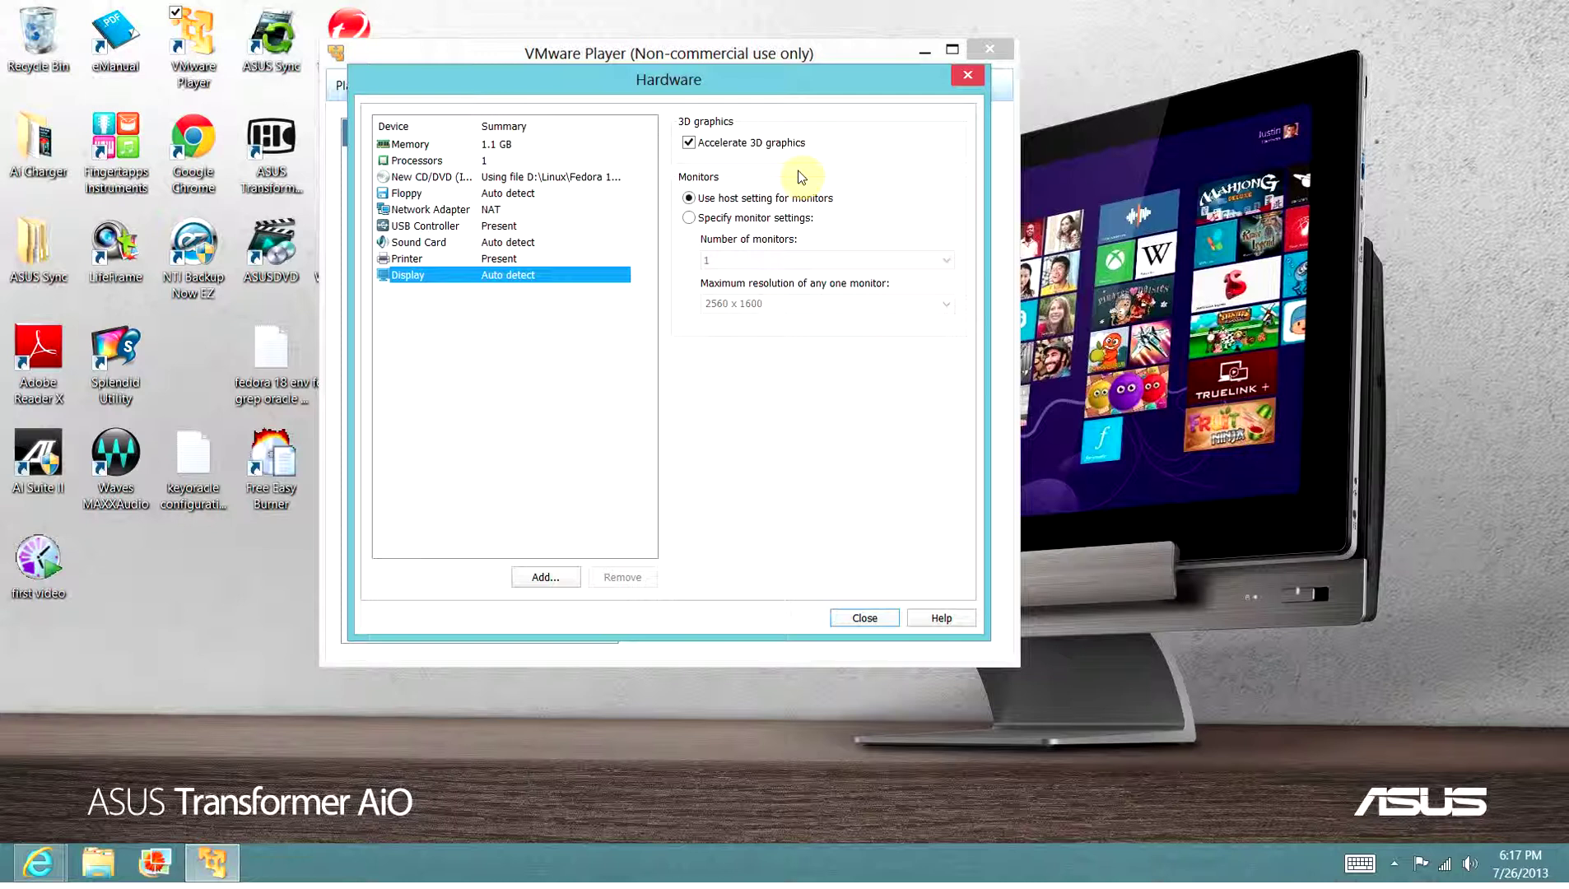
{"action": "left_click", "coordinate": [862, 619]}
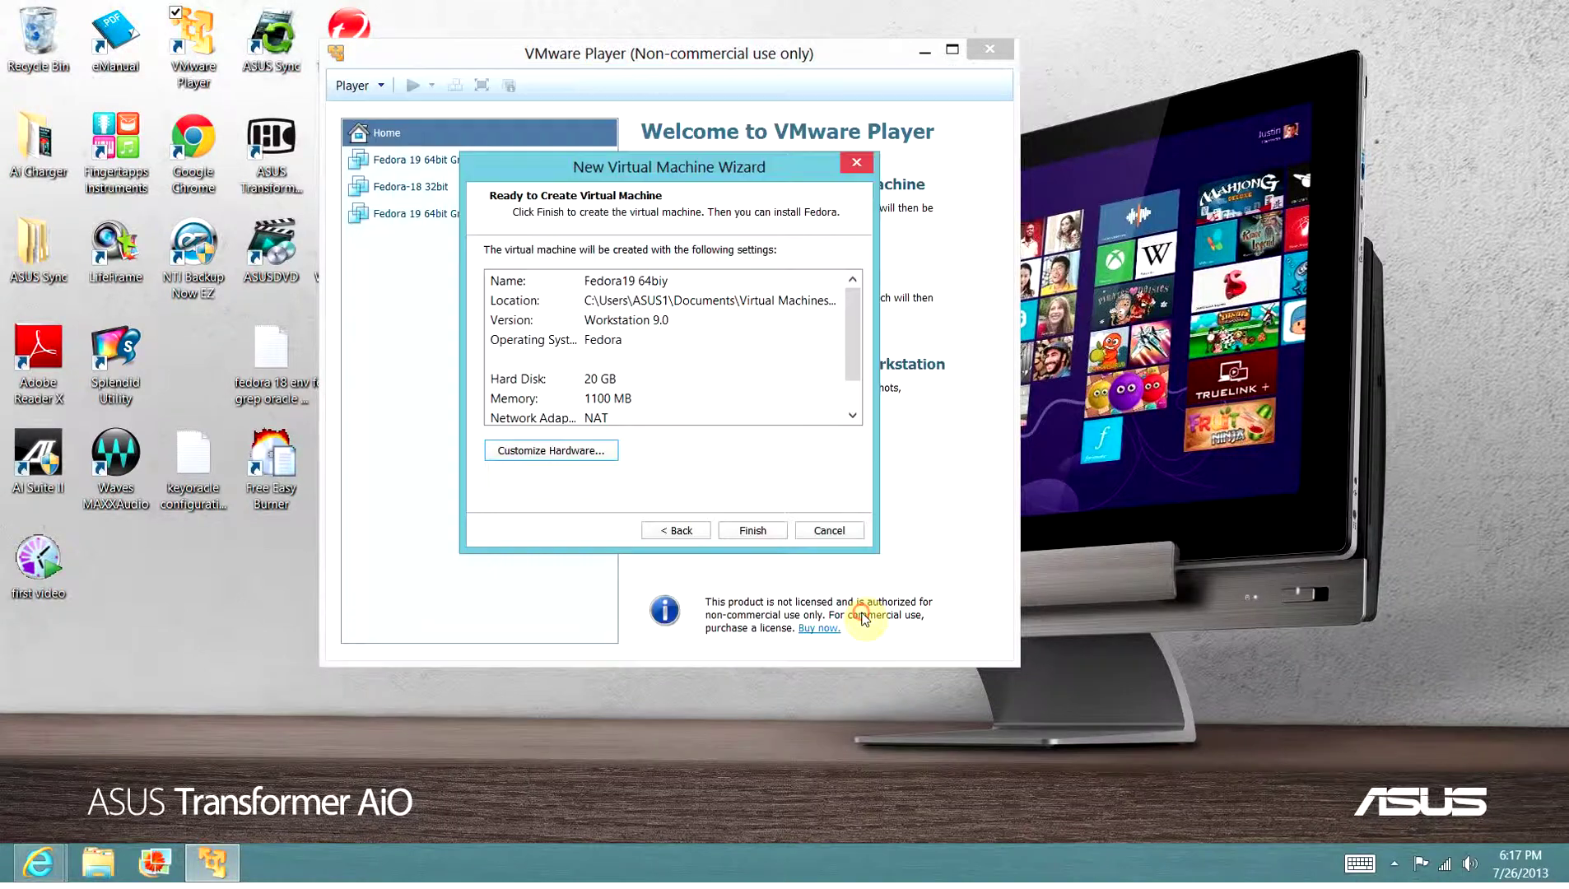
Finish creating the "Fedora19 64biy" virtual machine and power it on, acknowledging the removable devices hint
{"action": "left_click", "coordinate": [748, 534]}
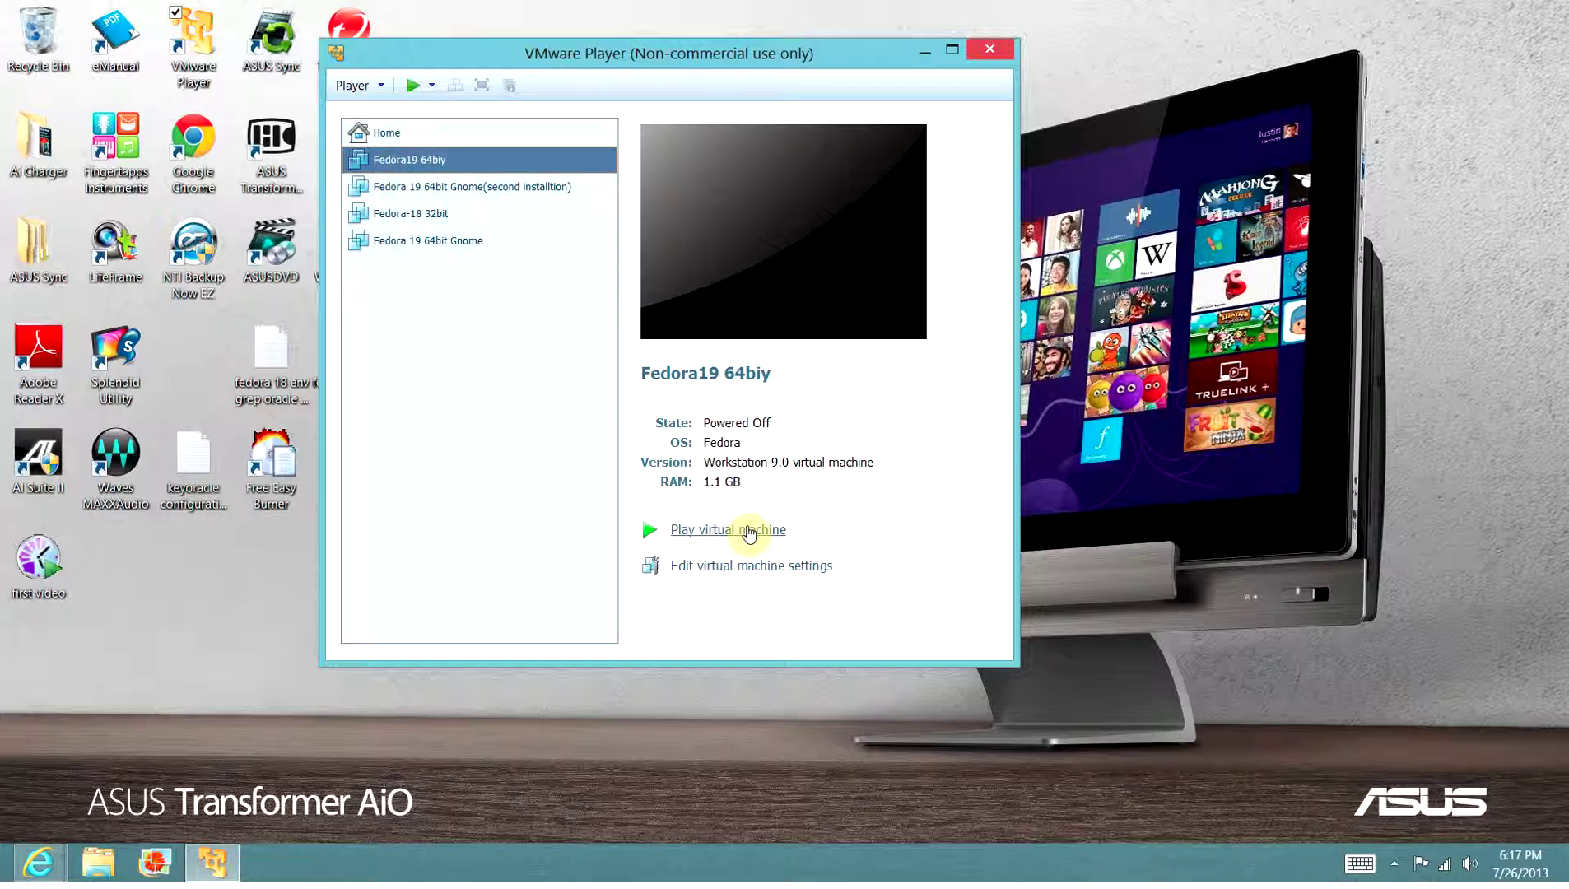
{"action": "left_click", "coordinate": [749, 531]}
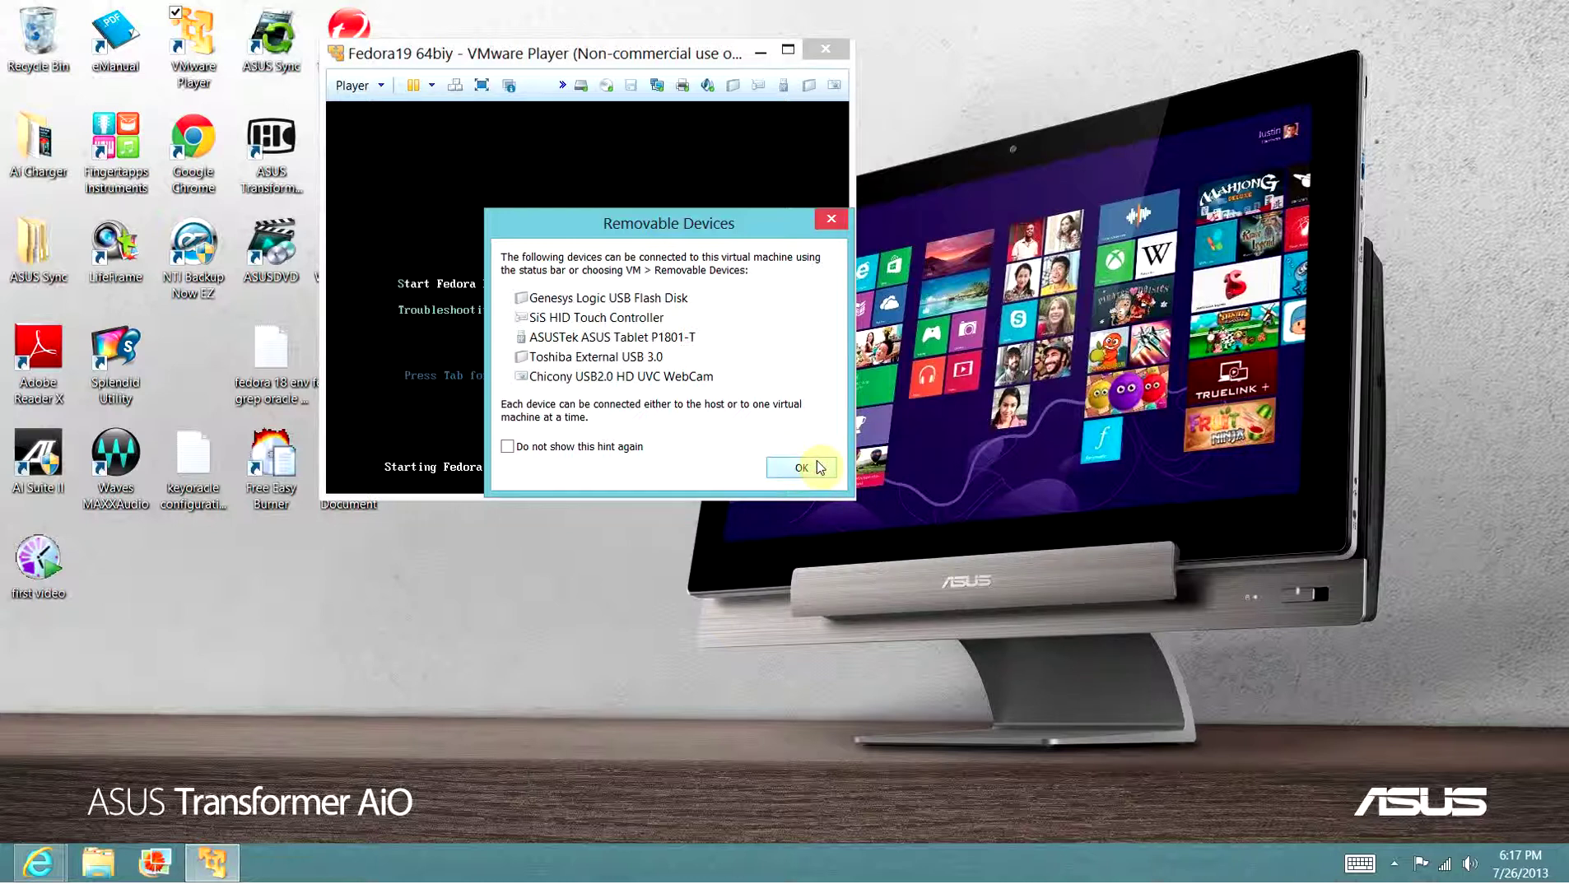
{"action": "left_click", "coordinate": [820, 468]}
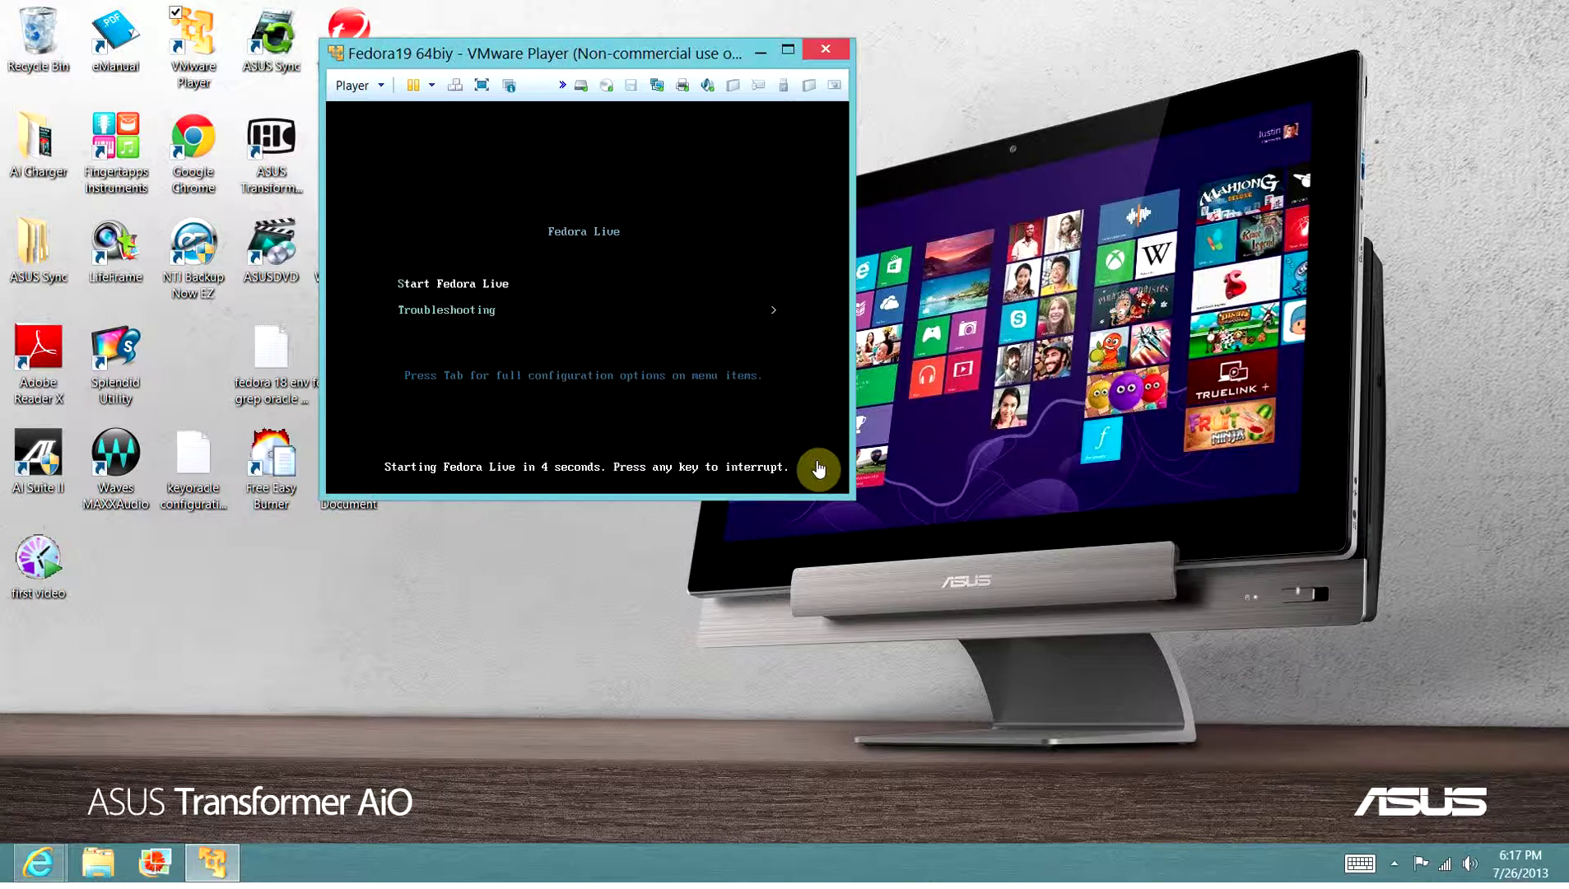